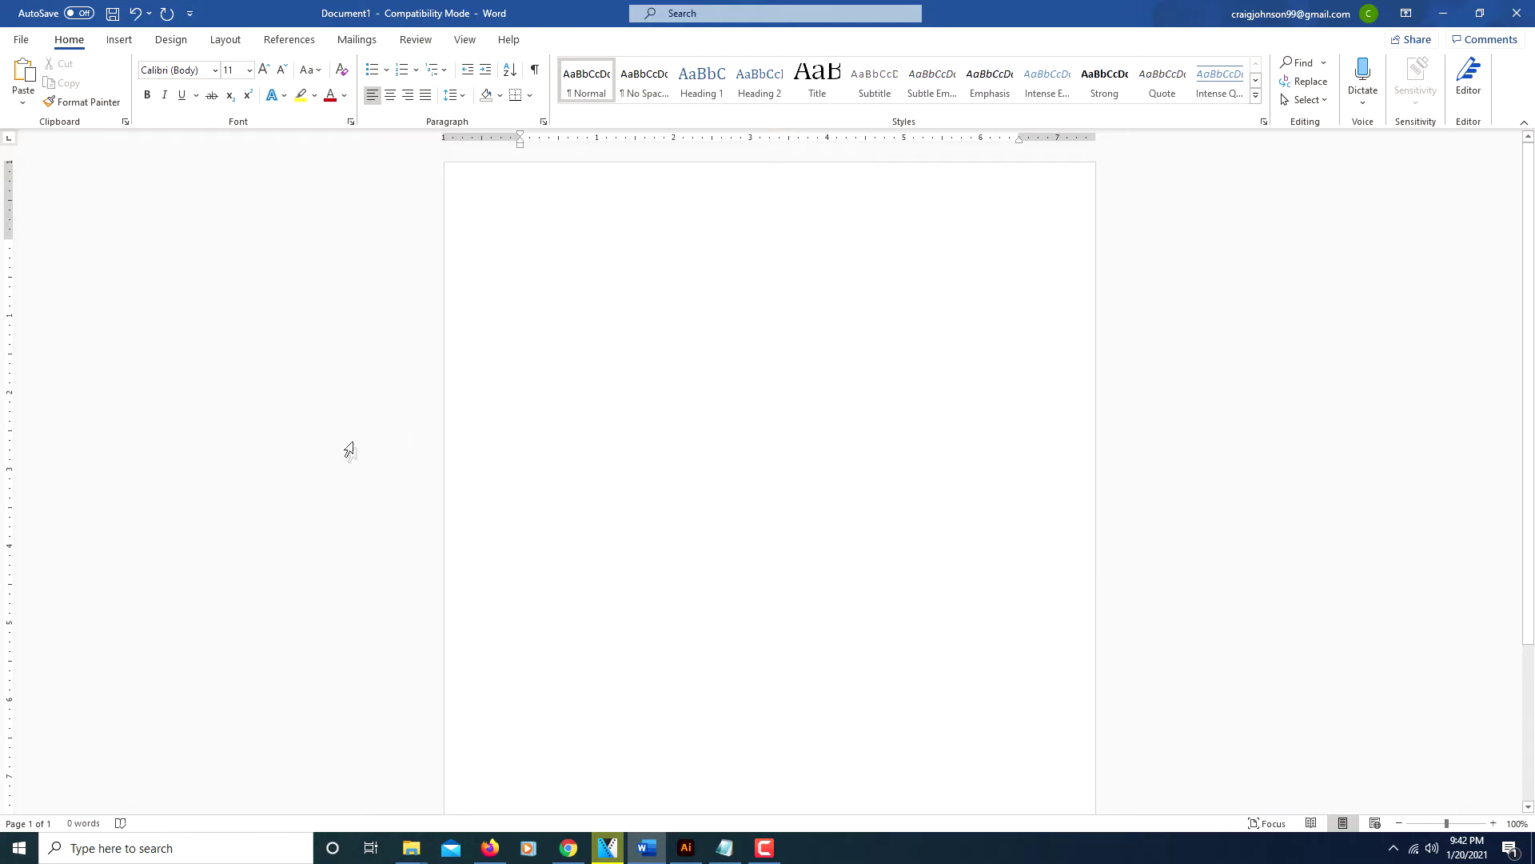
Switch to the Design ribbon to reach the page background tools
left_click(172, 40)
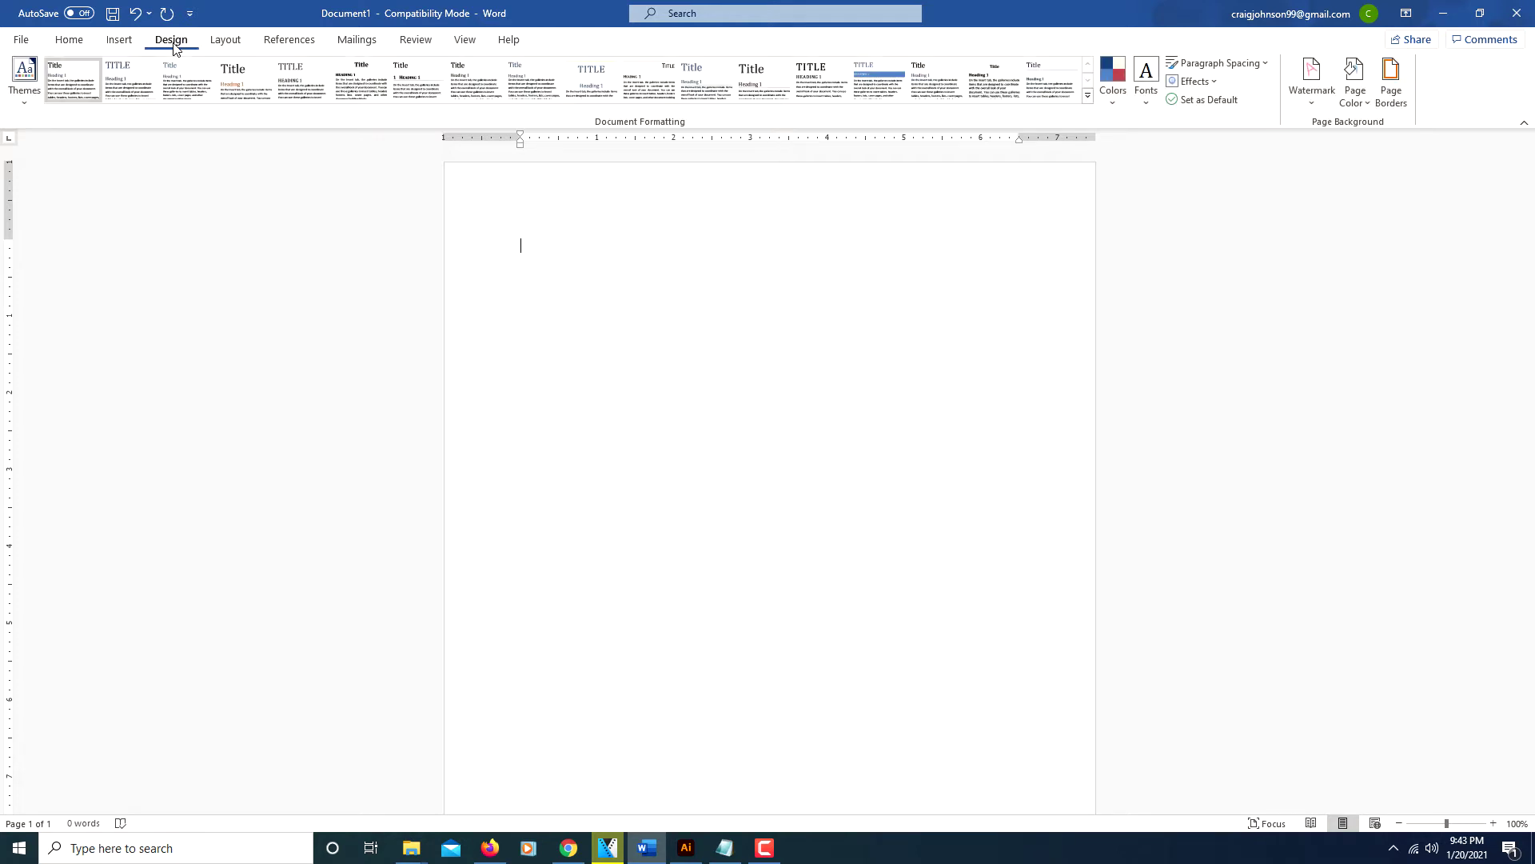
Browse the built-in Confidential, Disclaimers and Urgent watermark designs
left_click(1313, 94)
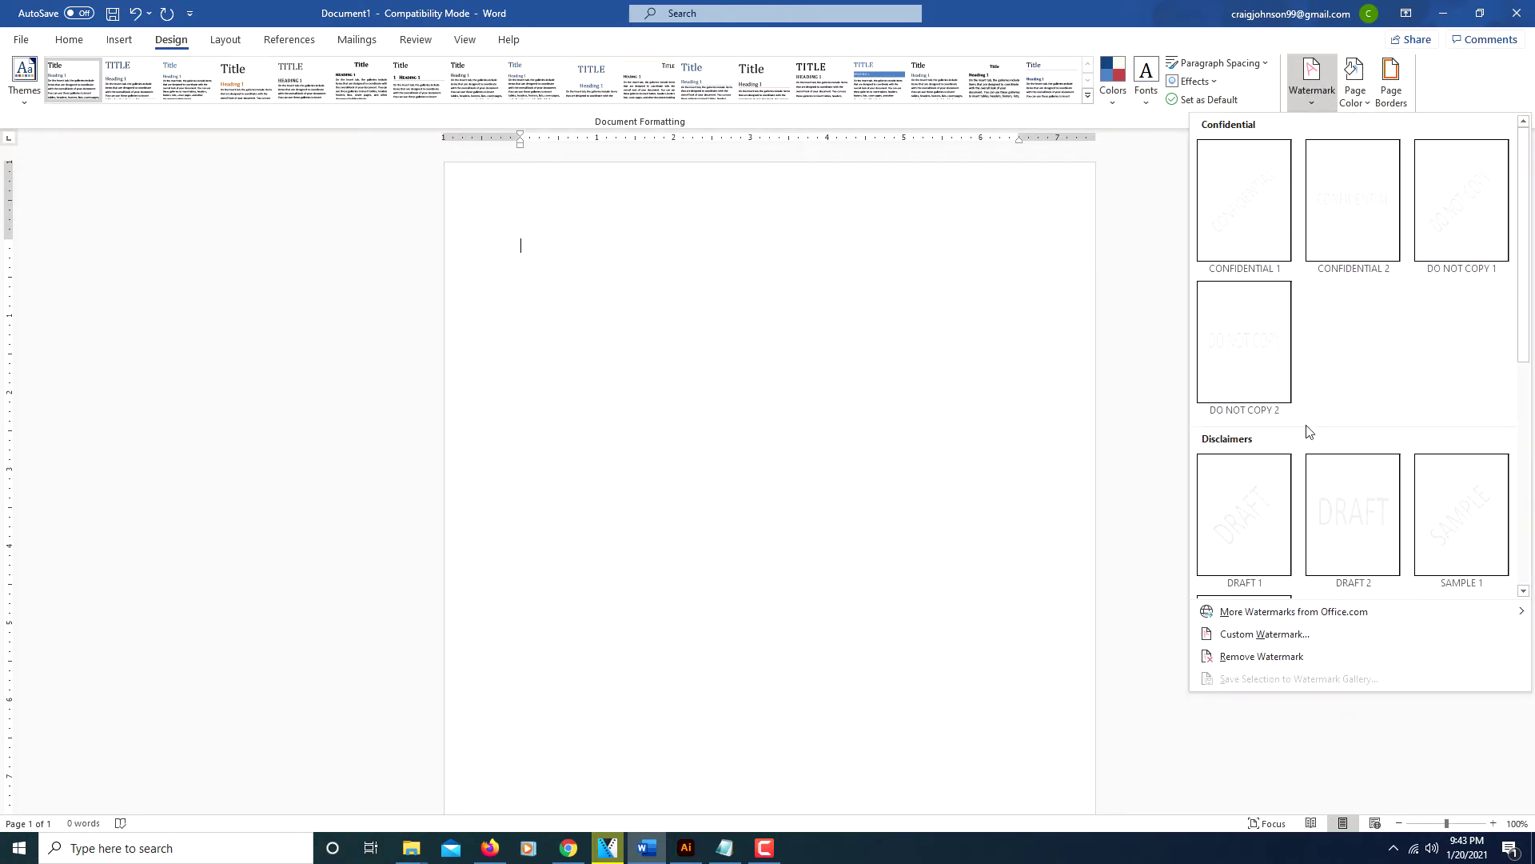
scroll(1307, 432, "down", 3)
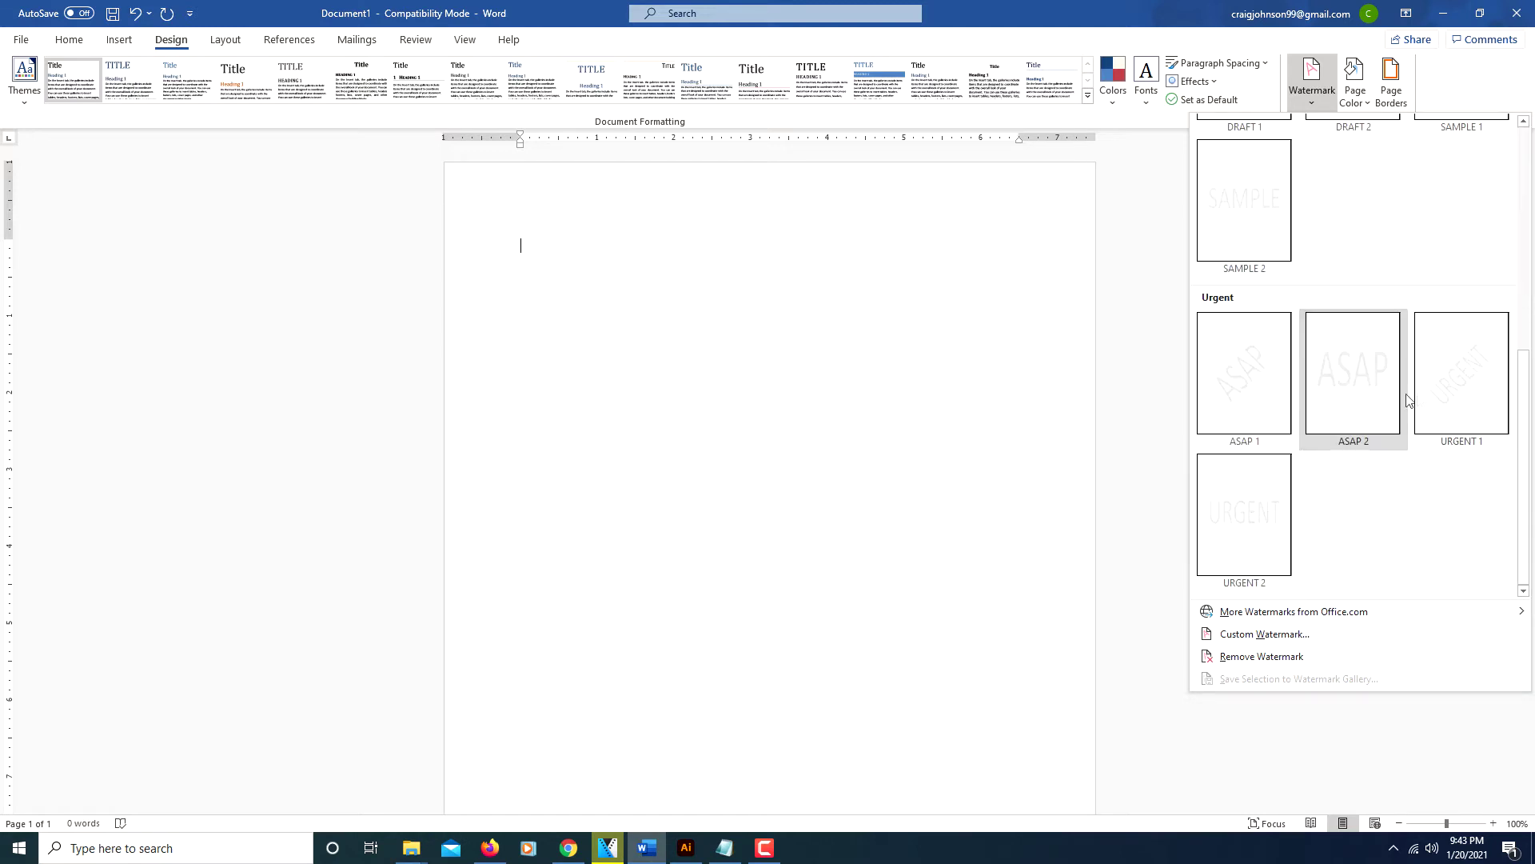
scroll(1200, 404, "up", 3)
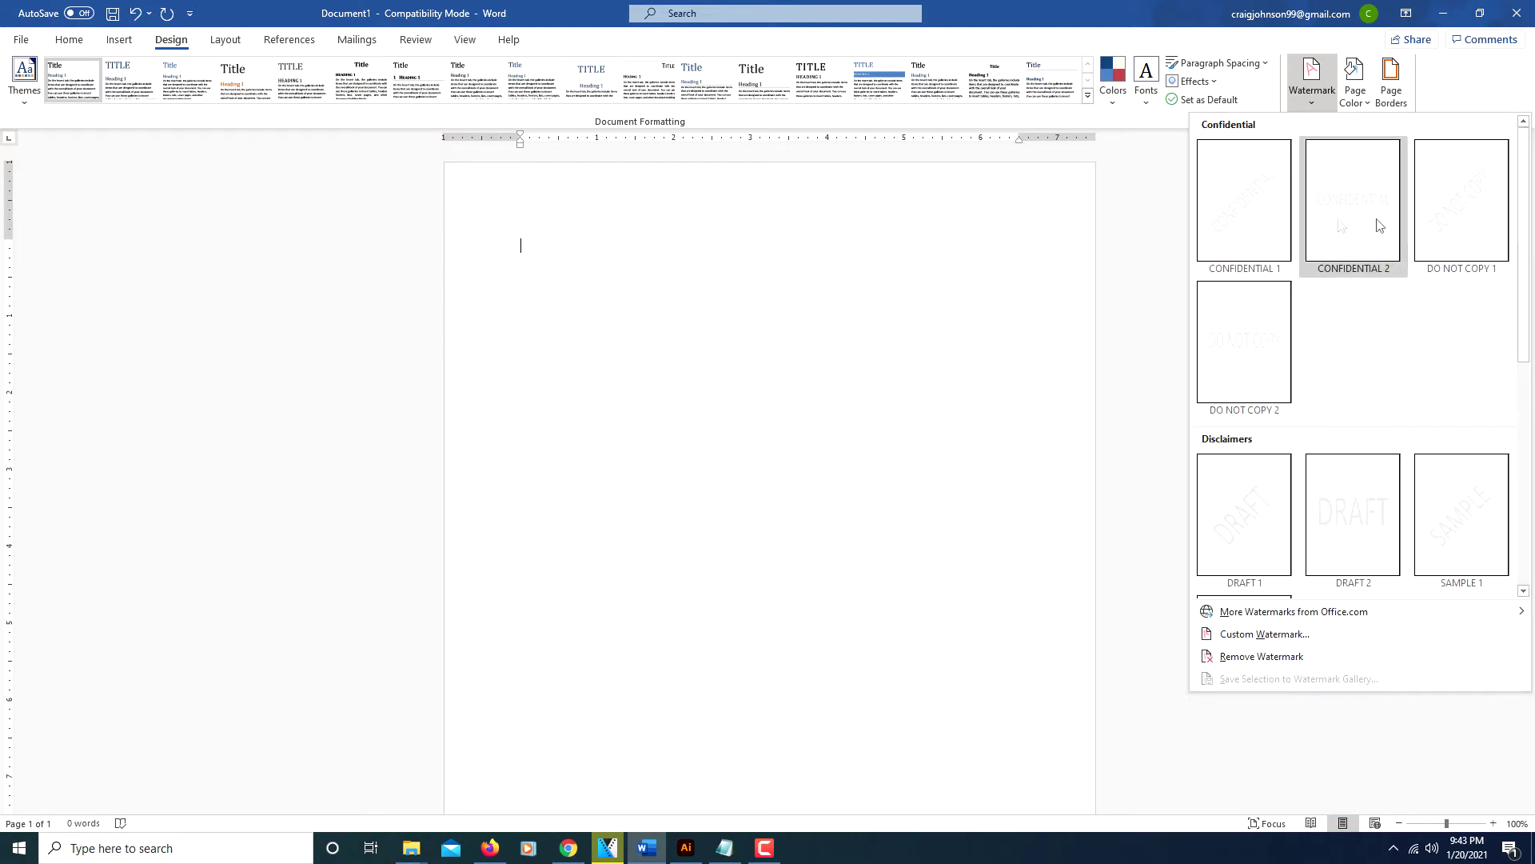
scroll(1272, 516, "down", 3)
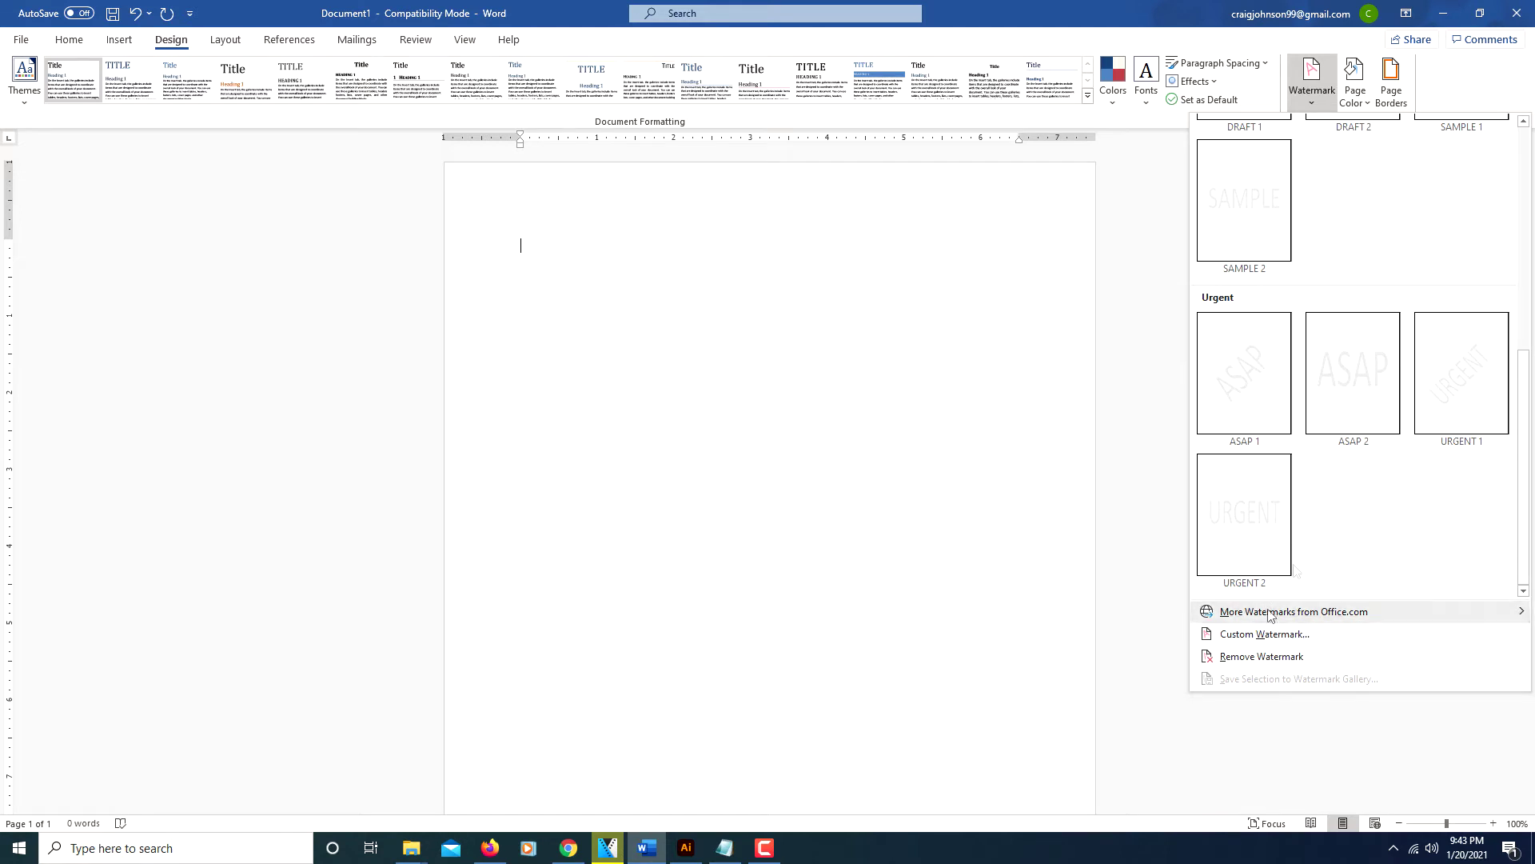
Apply a horizontal black text watermark reading PRIVATE in place of ASAP
left_click(1234, 642)
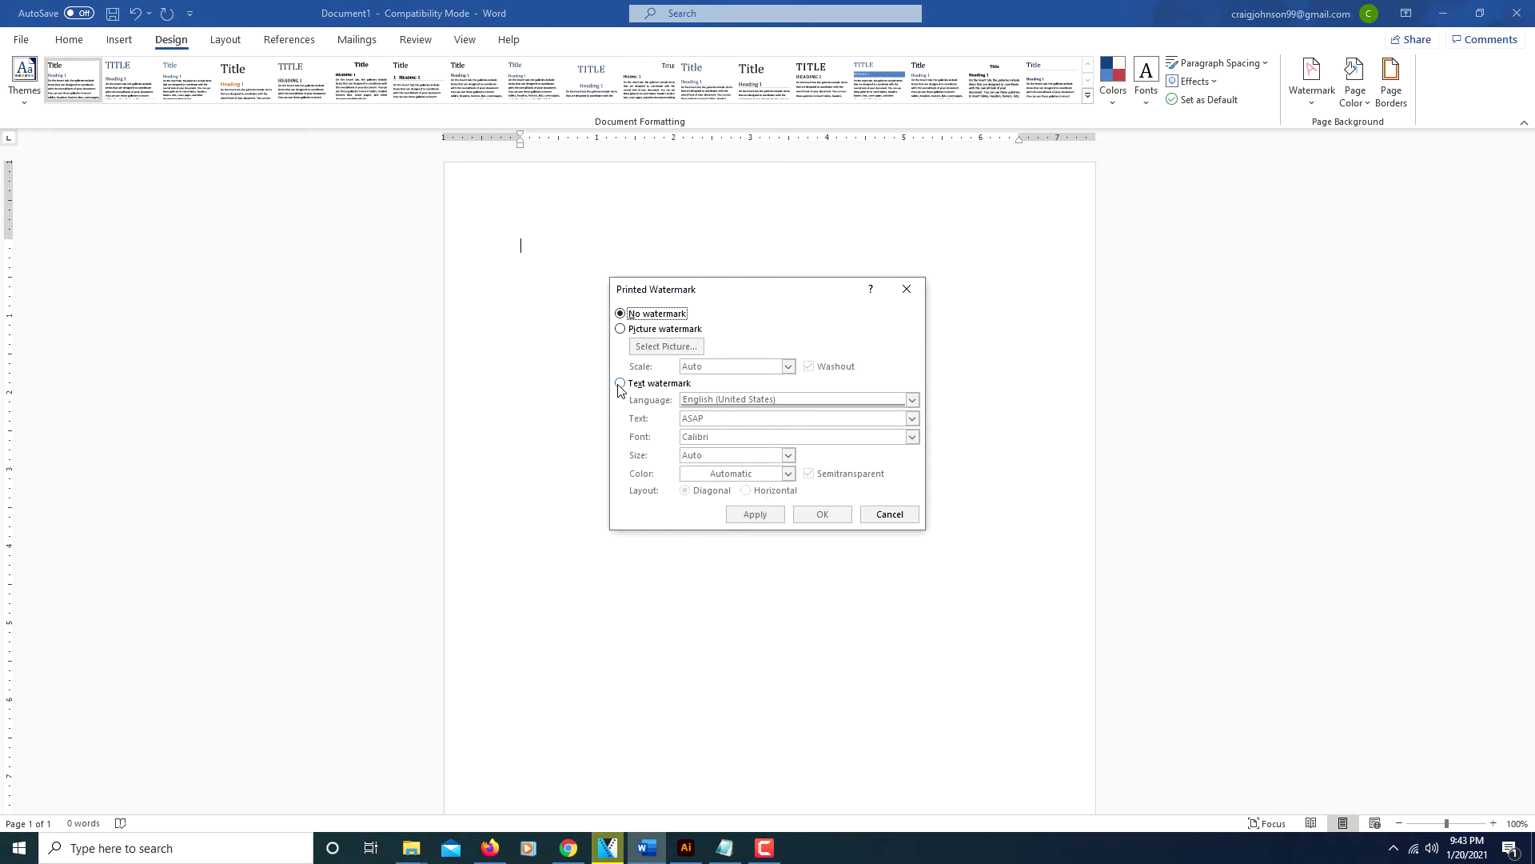
left_click(620, 384)
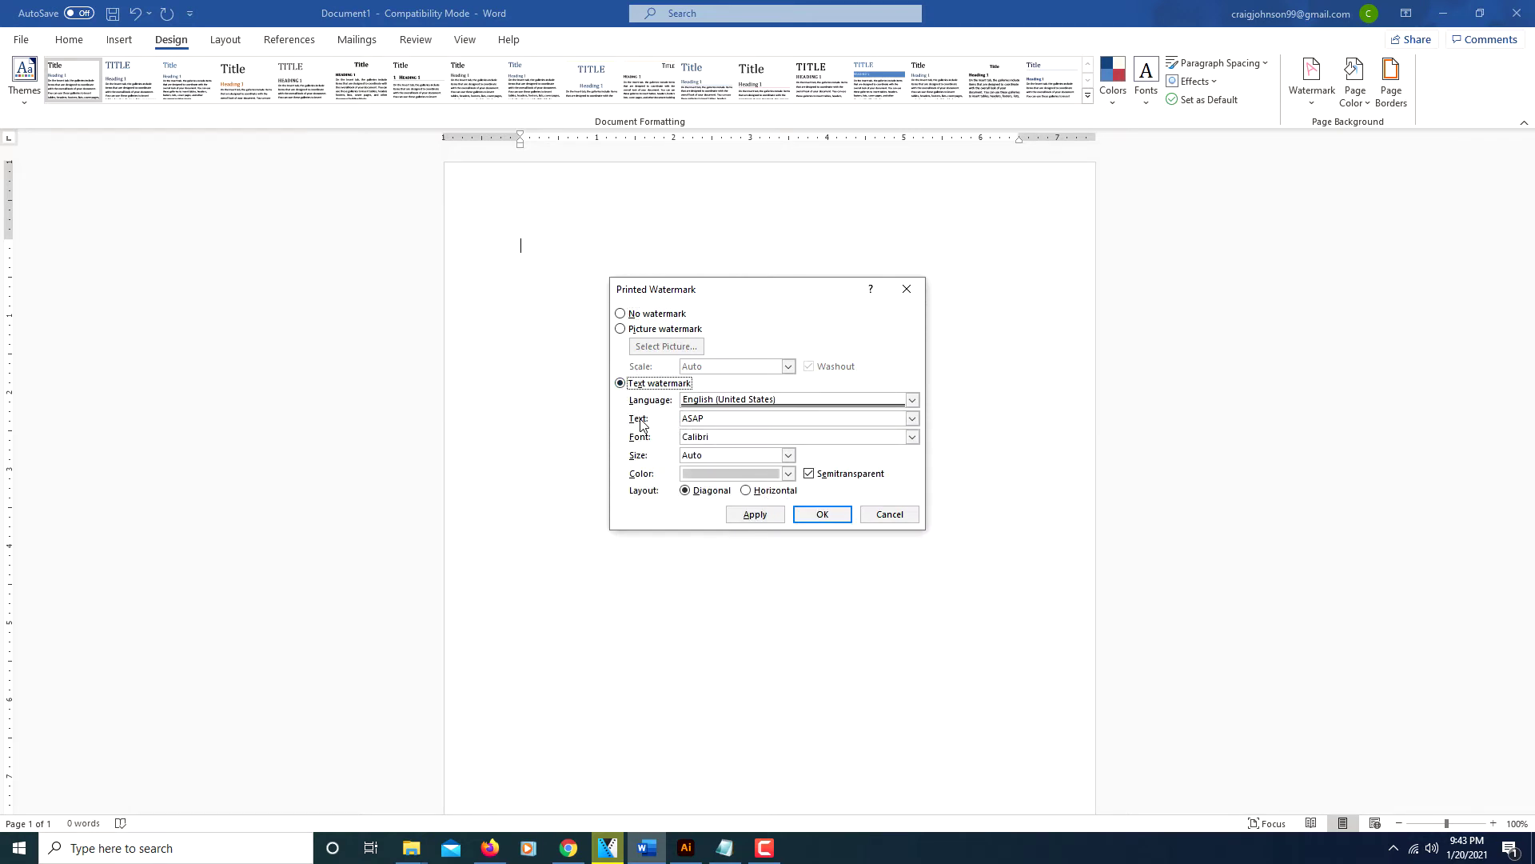
left_click(708, 421)
key("BackSpace")
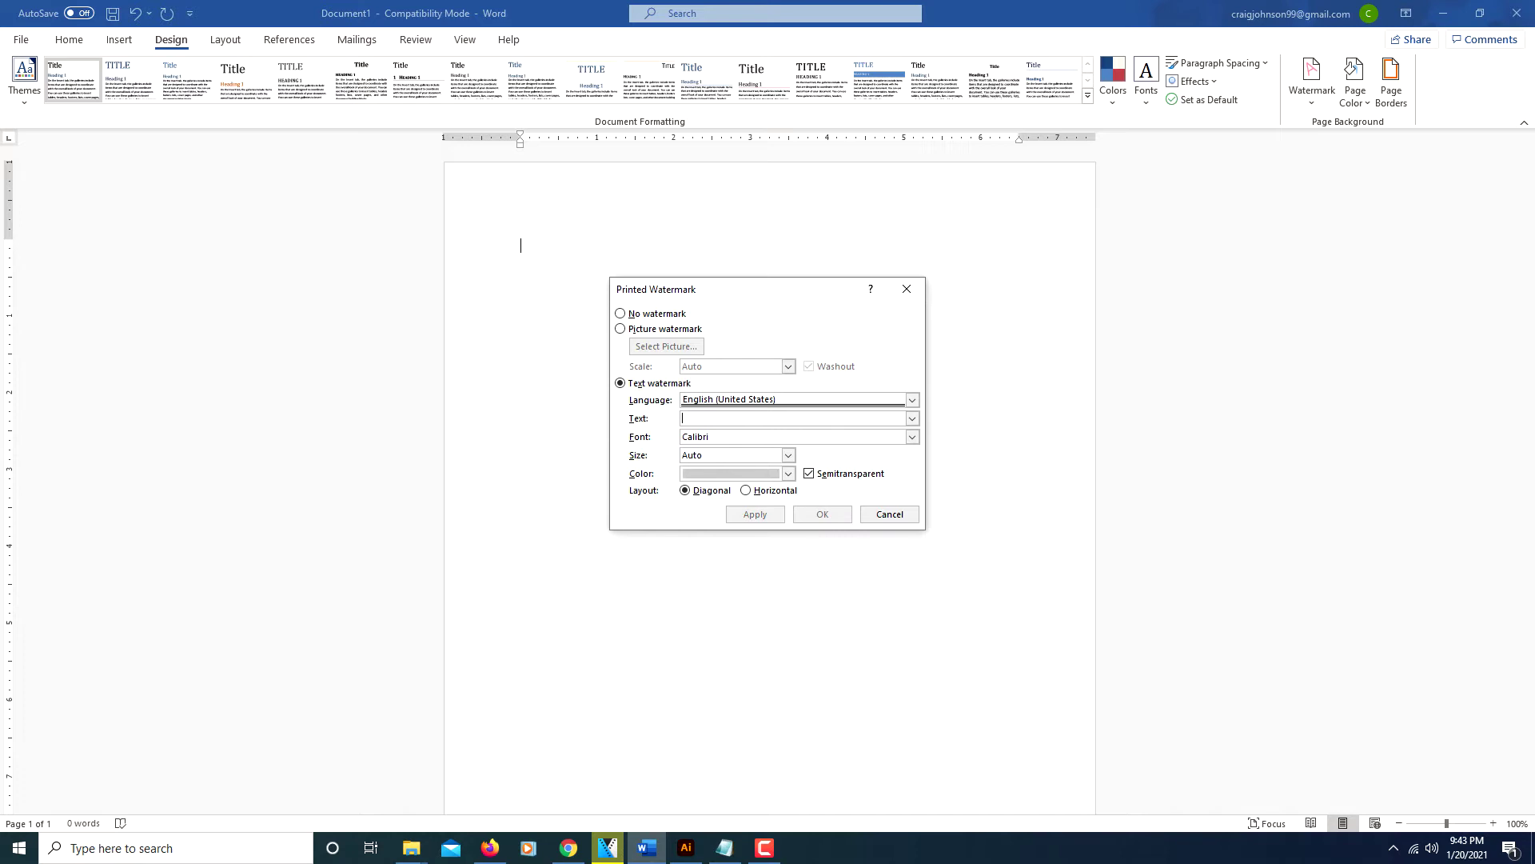
type("PRIVATE")
left_click(748, 490)
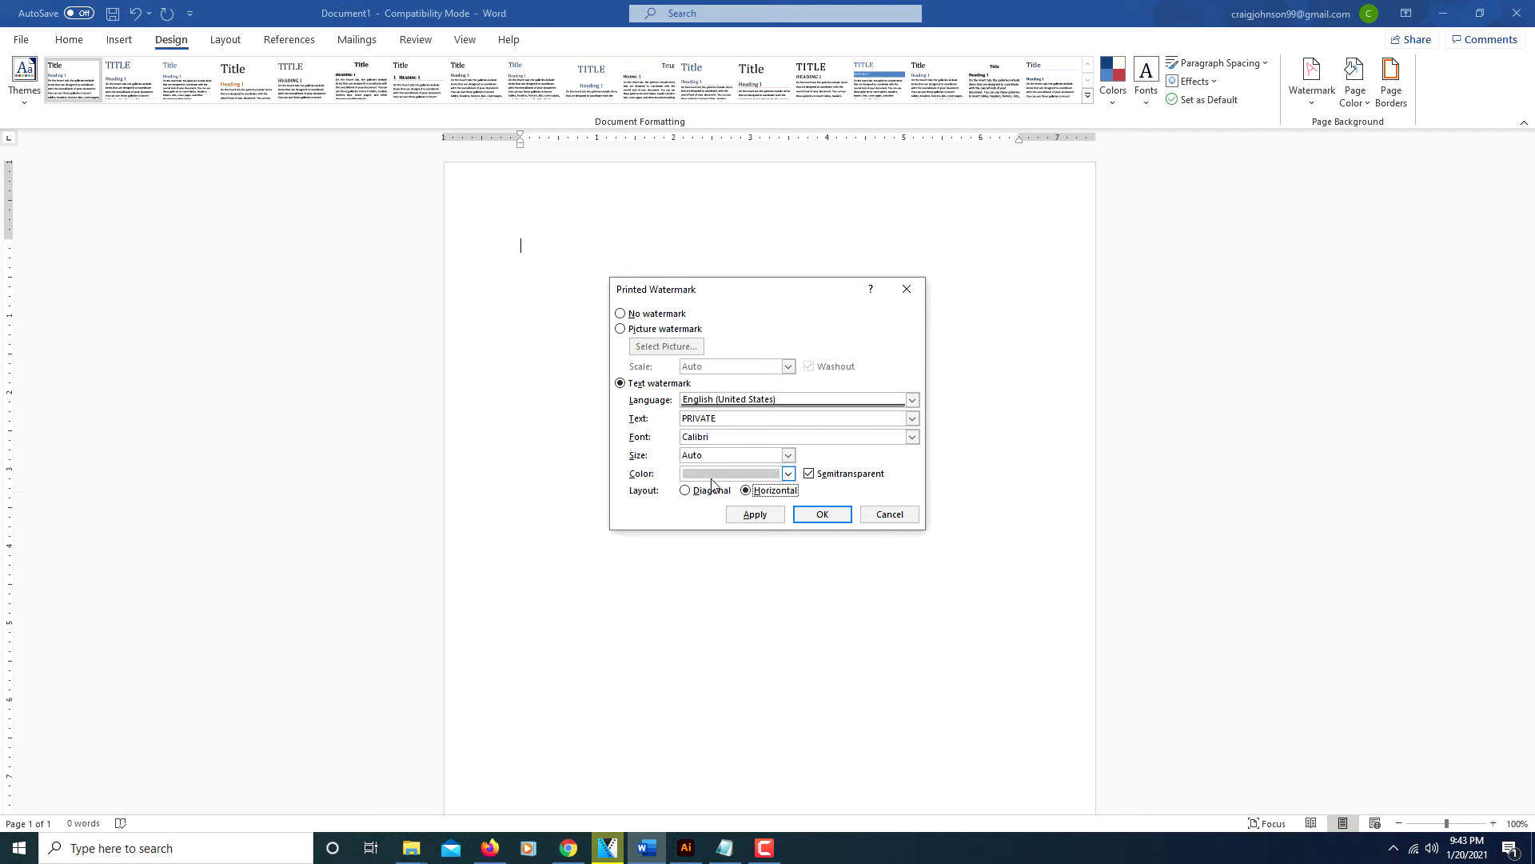
left_click(791, 476)
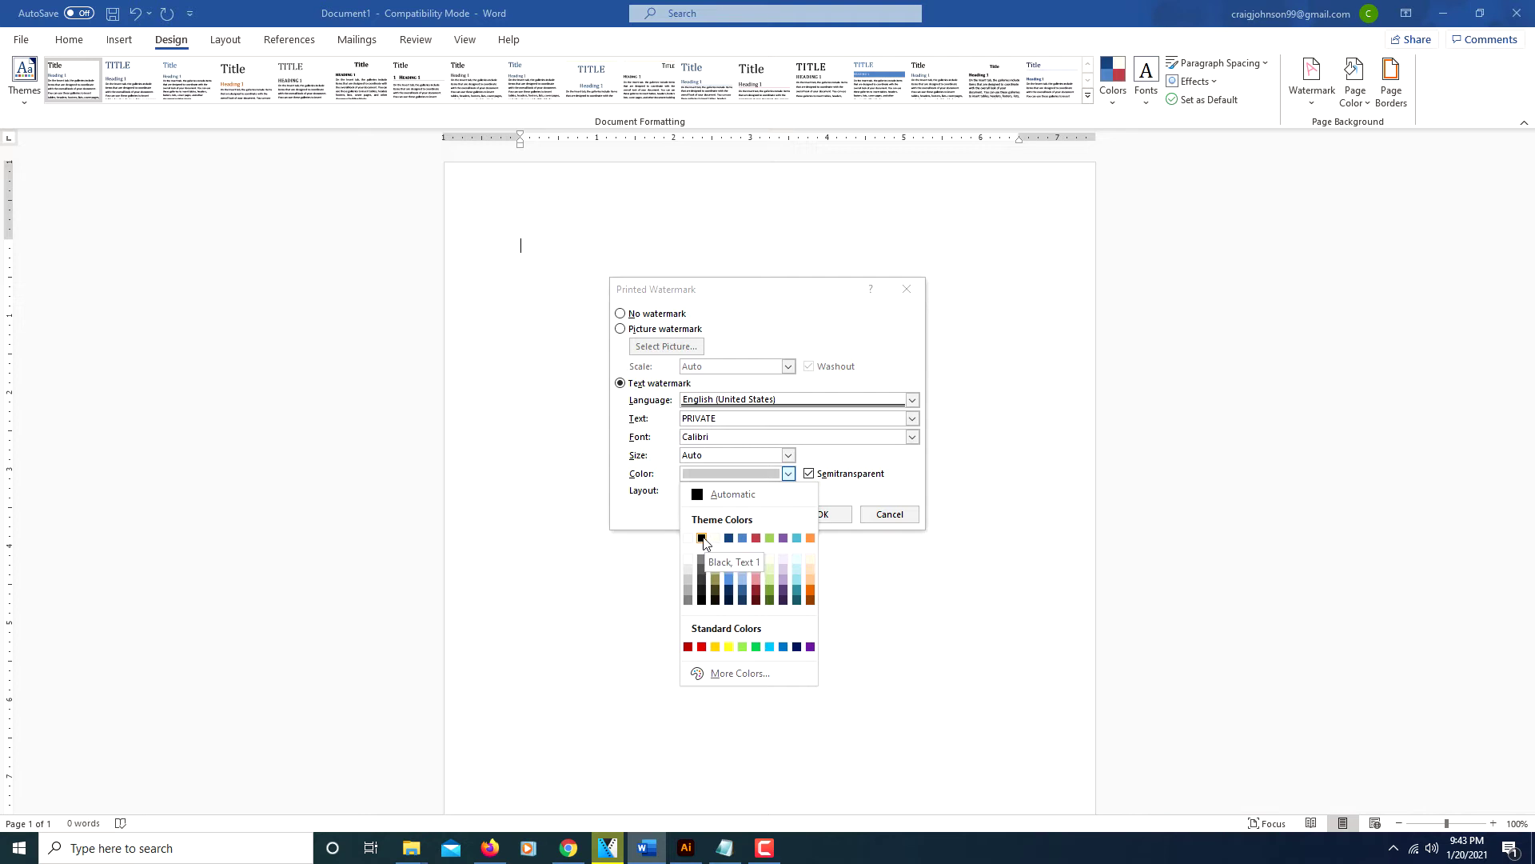
left_click(703, 539)
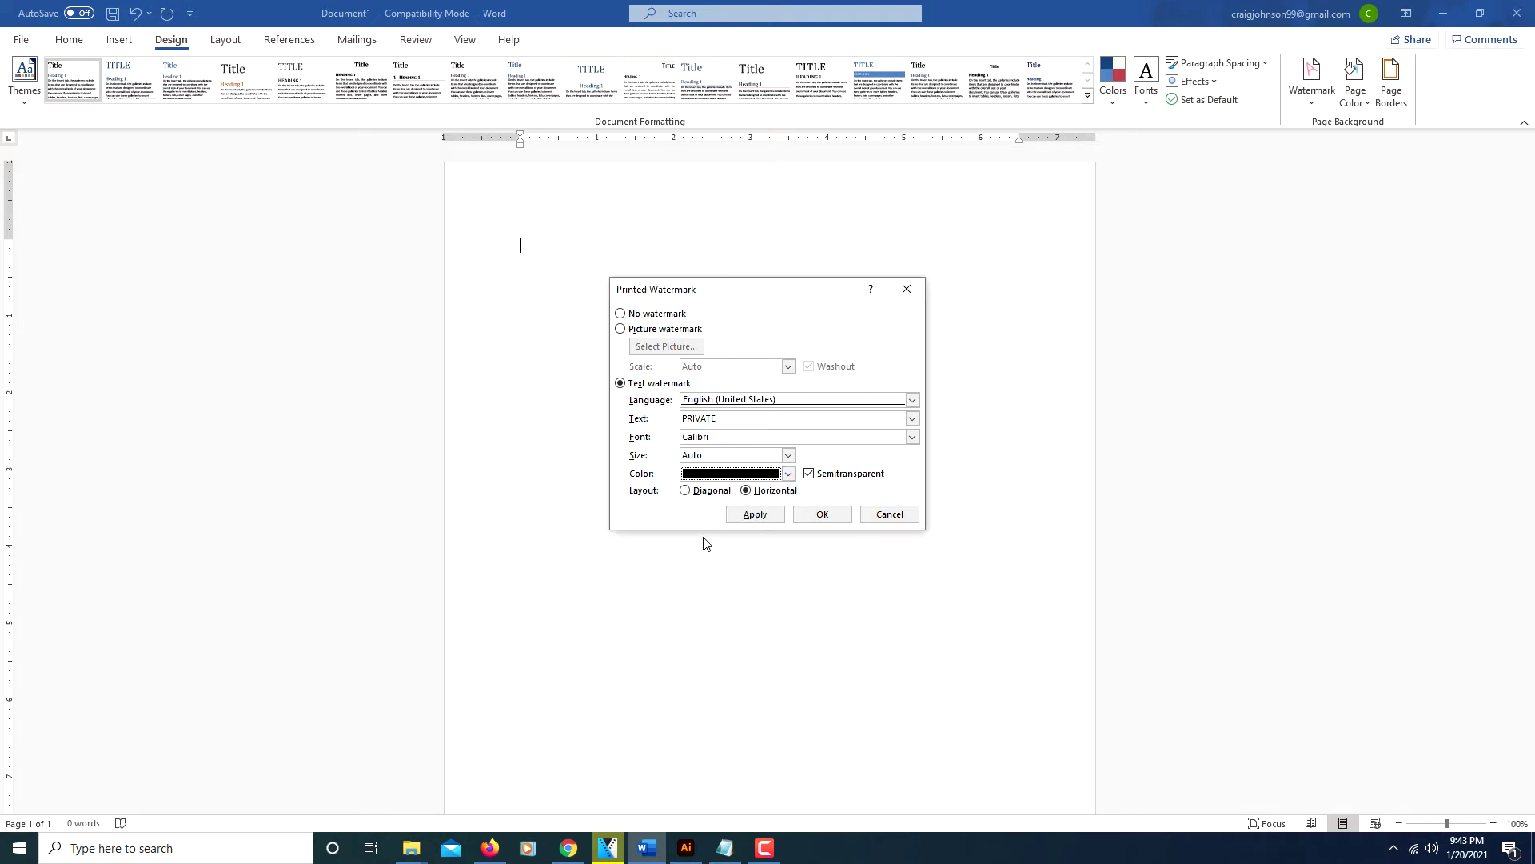
left_click(822, 515)
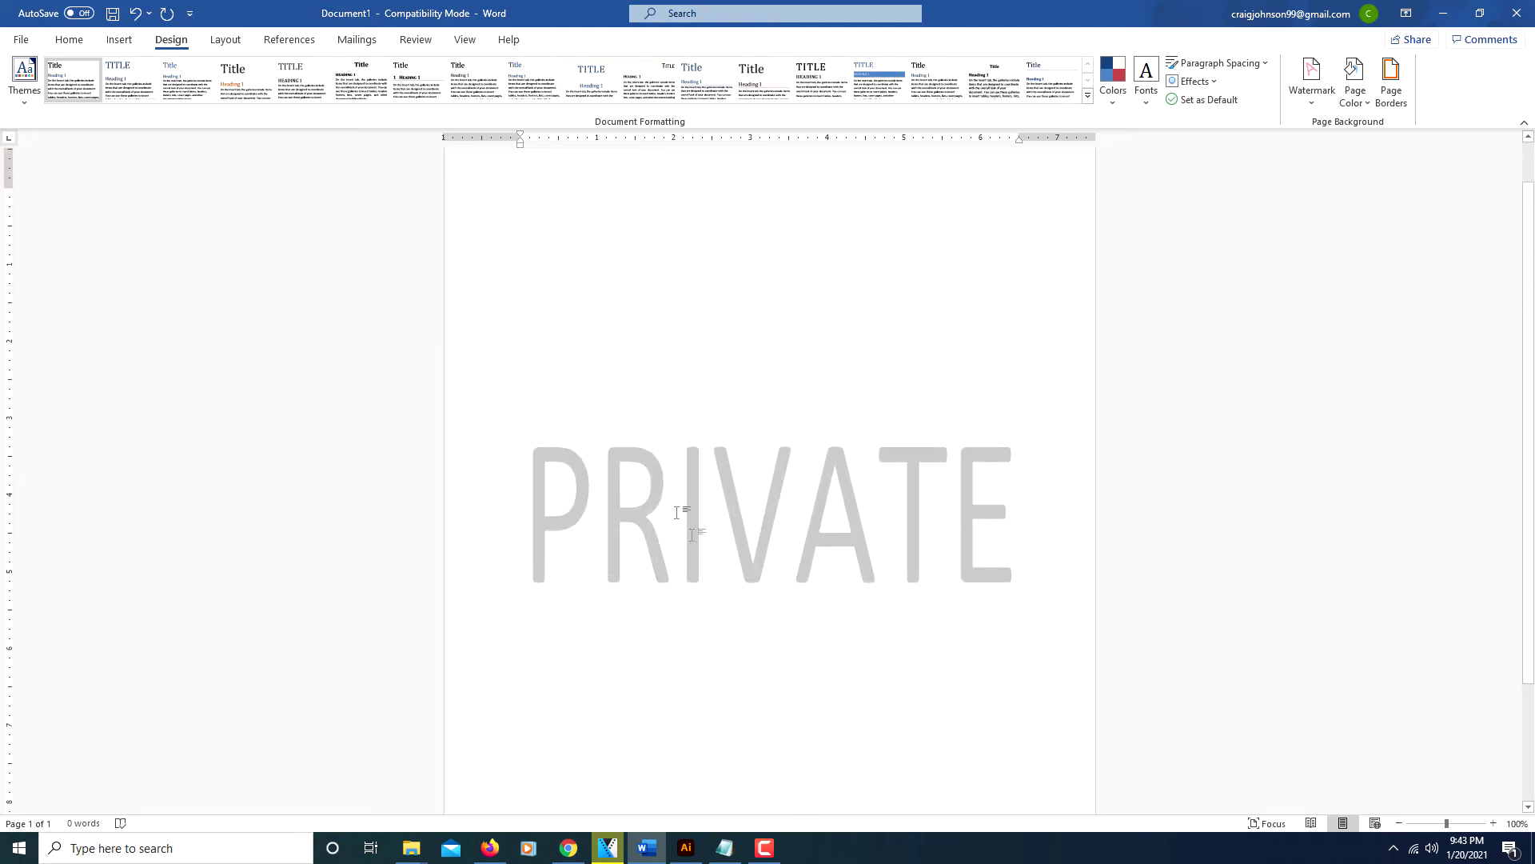
scroll(772, 570, "up", 1)
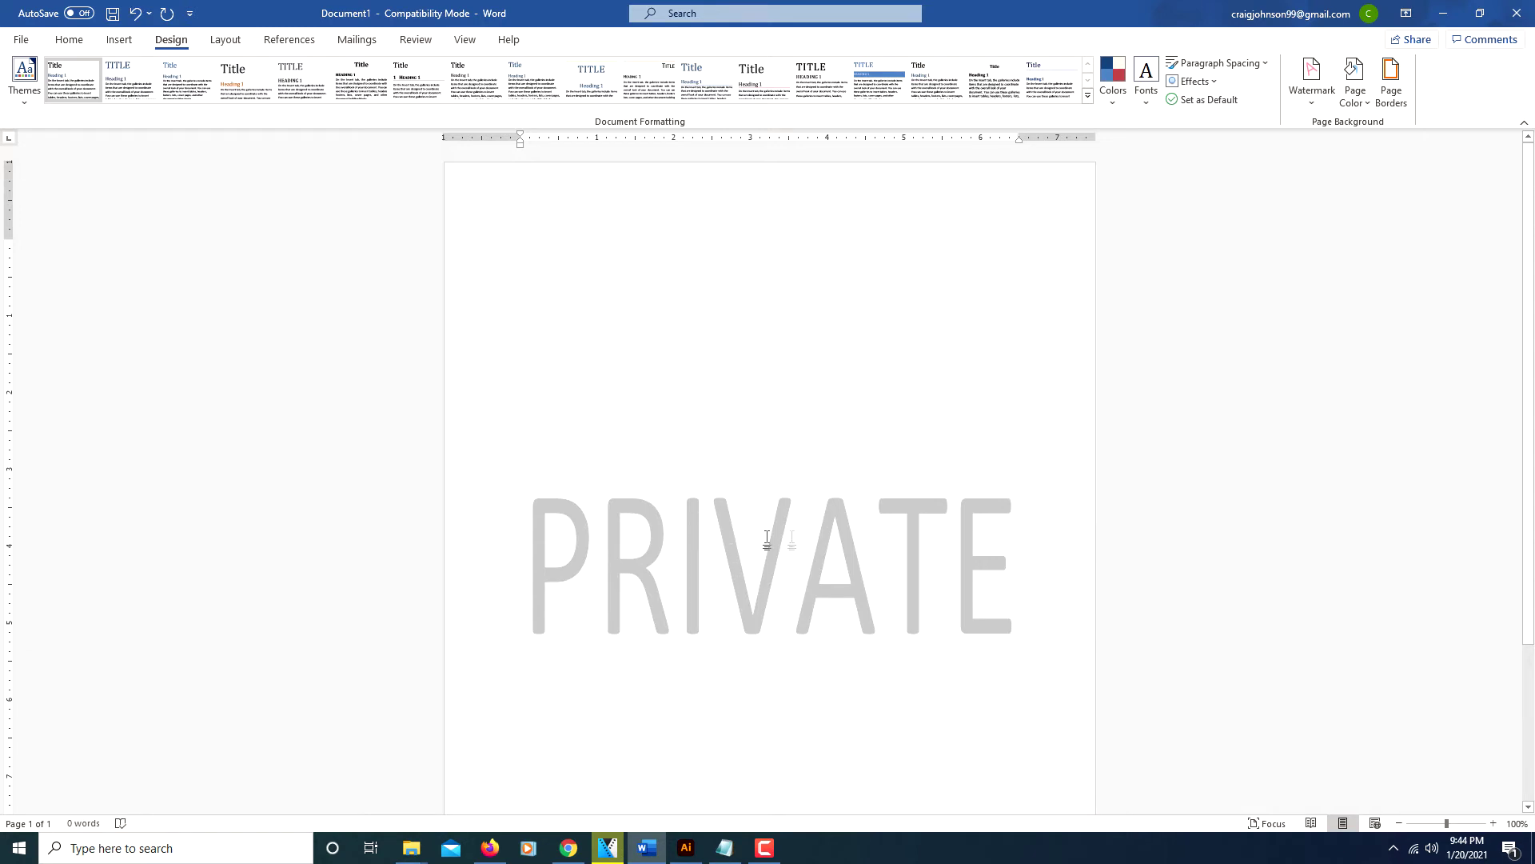
Shrink the PRIVATE watermark, move it to the lower left, and exit the header
double_click(664, 182)
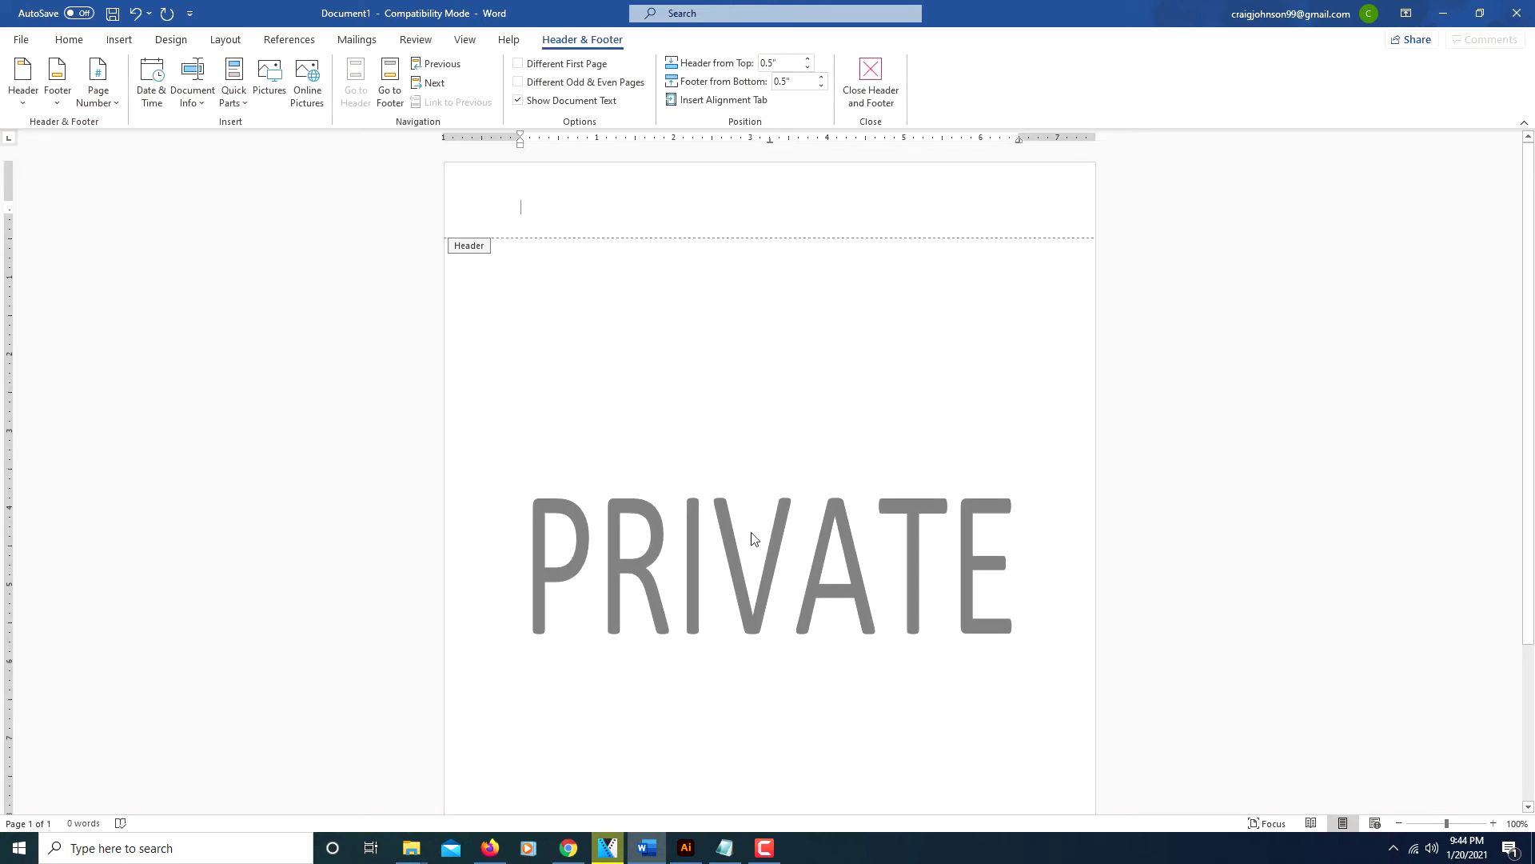
left_click(735, 565)
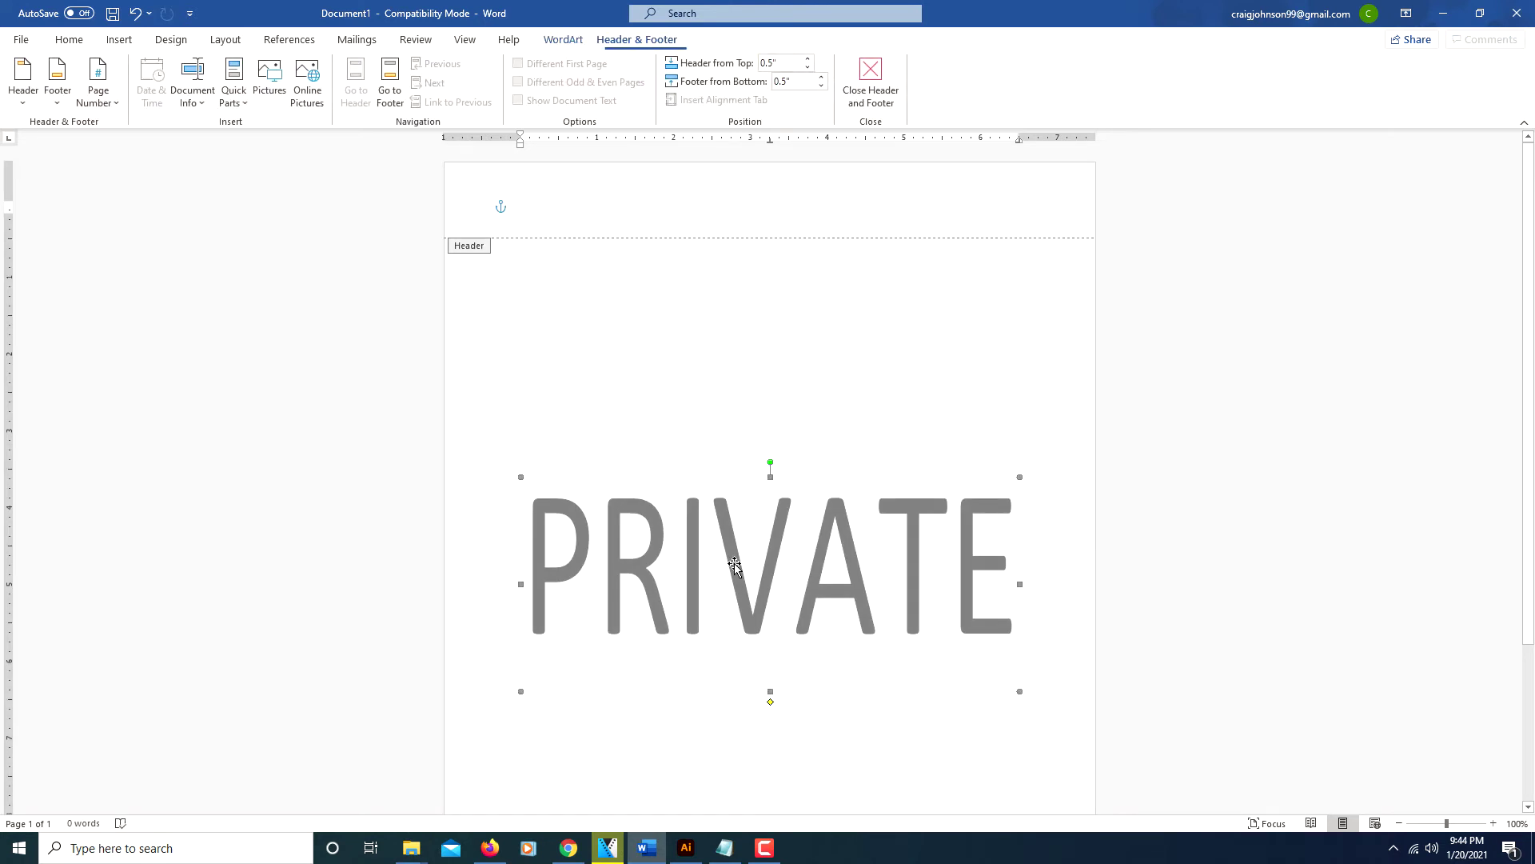
left_click_drag(1018, 478, 875, 547)
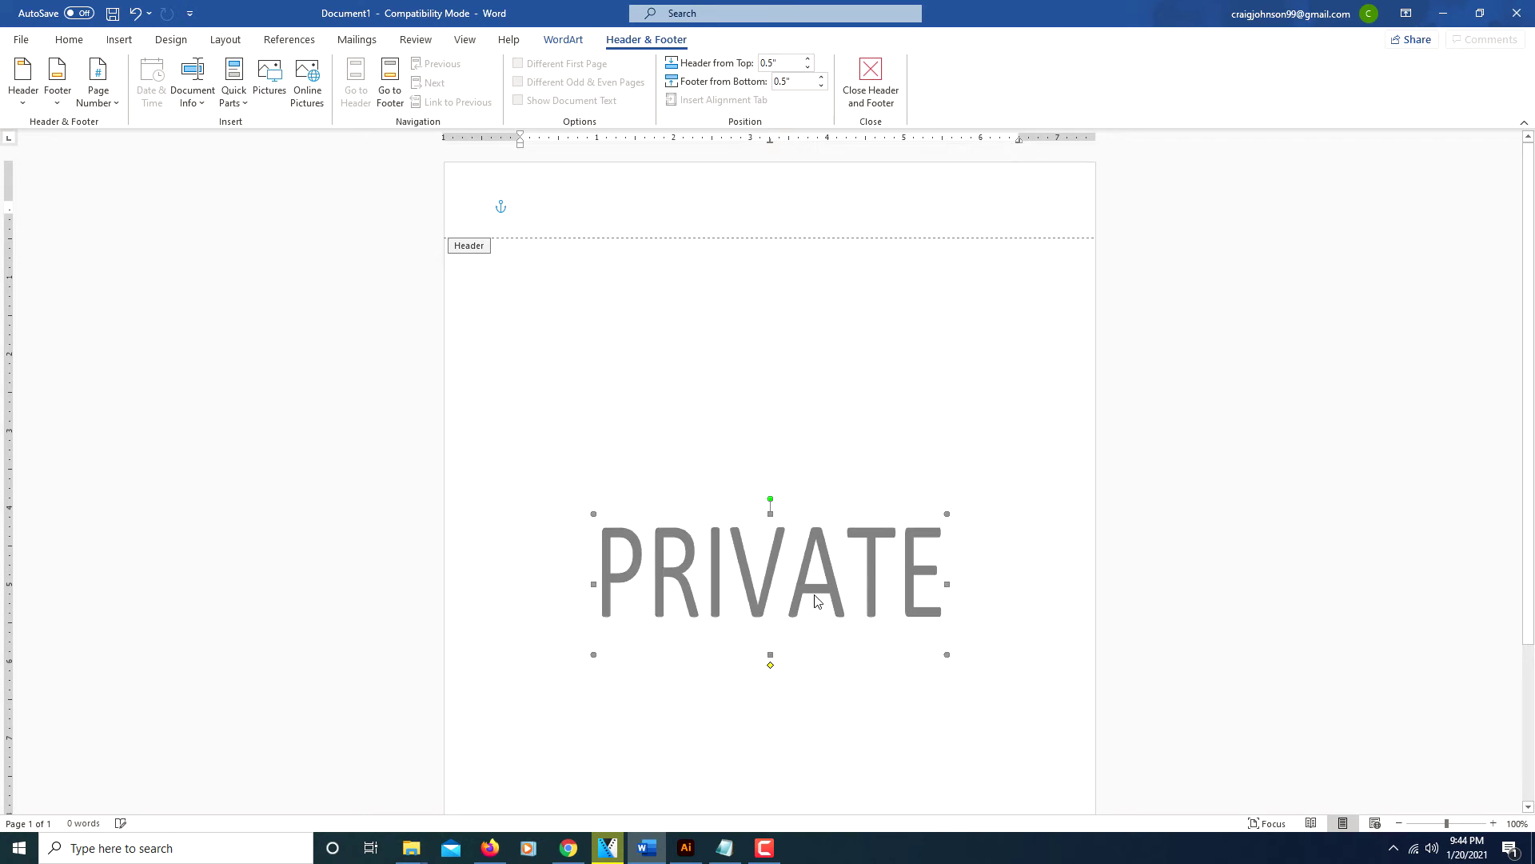
left_click_drag(819, 492, 829, 297)
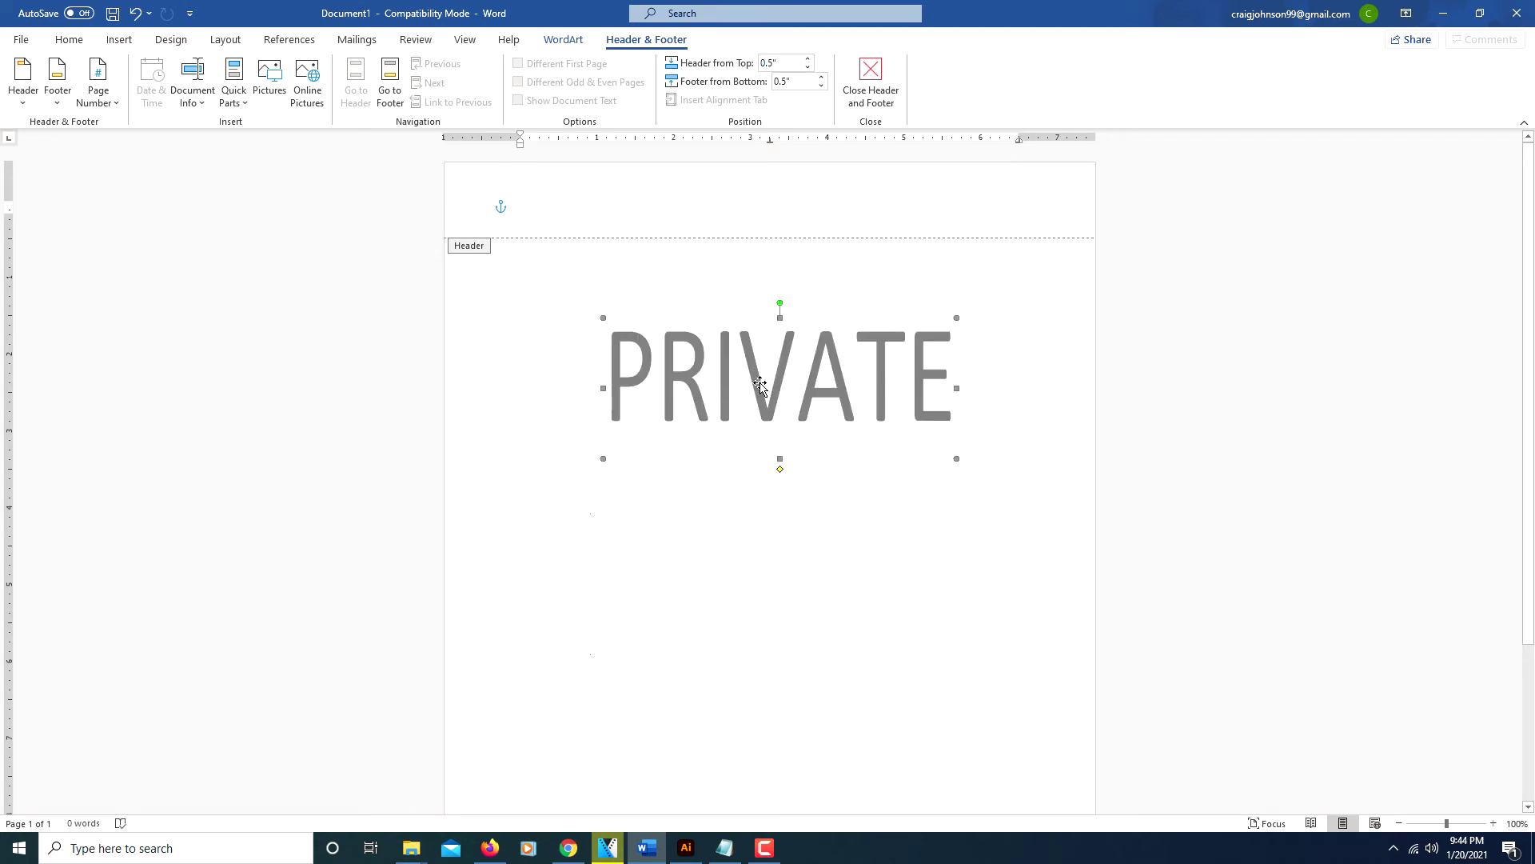
left_click_drag(762, 387, 675, 607)
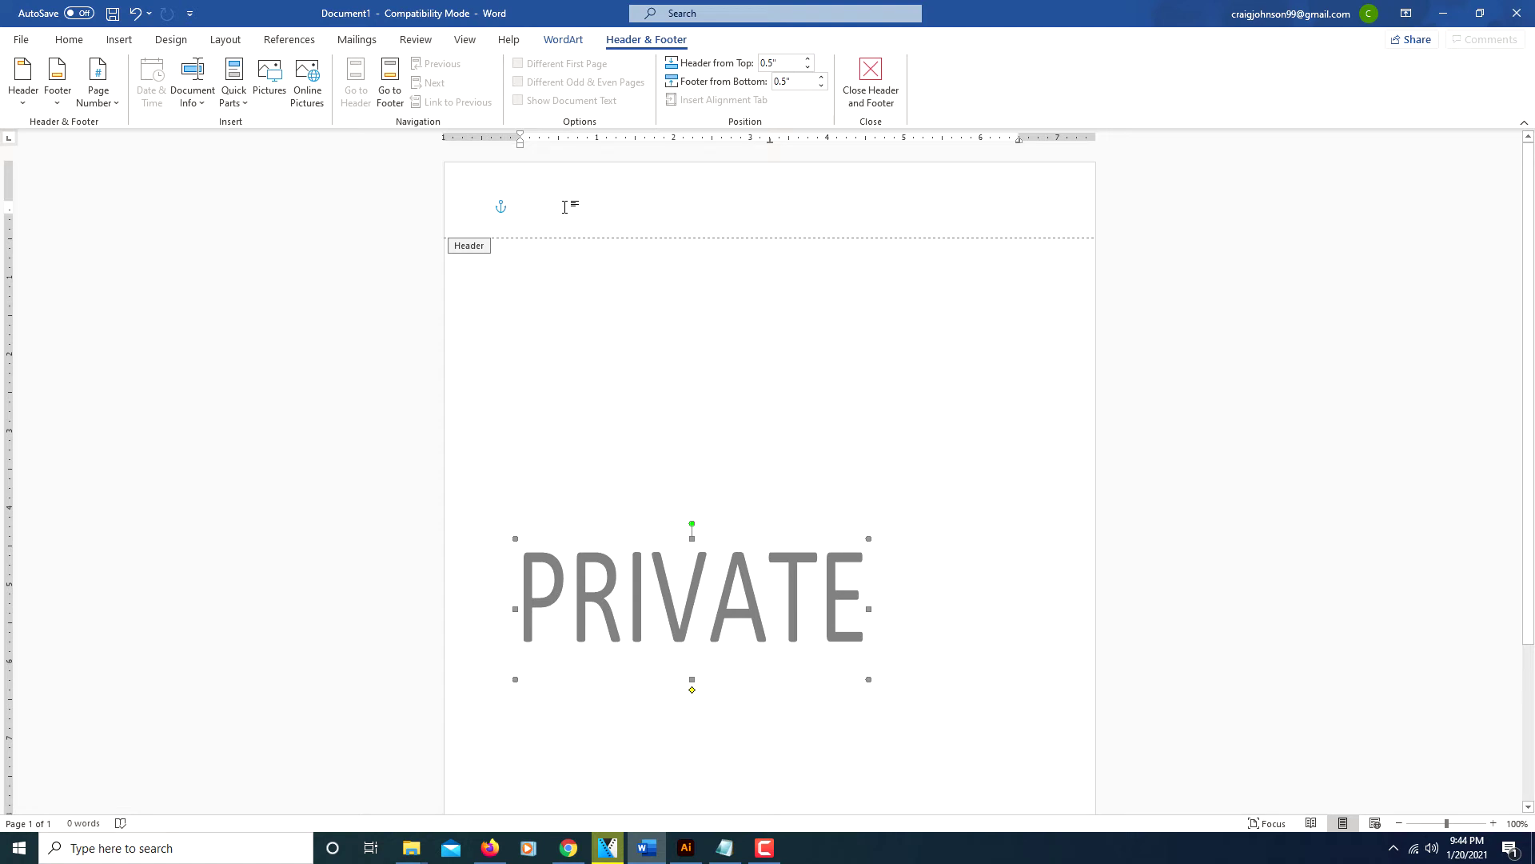
key("Escape")
key("Escape")
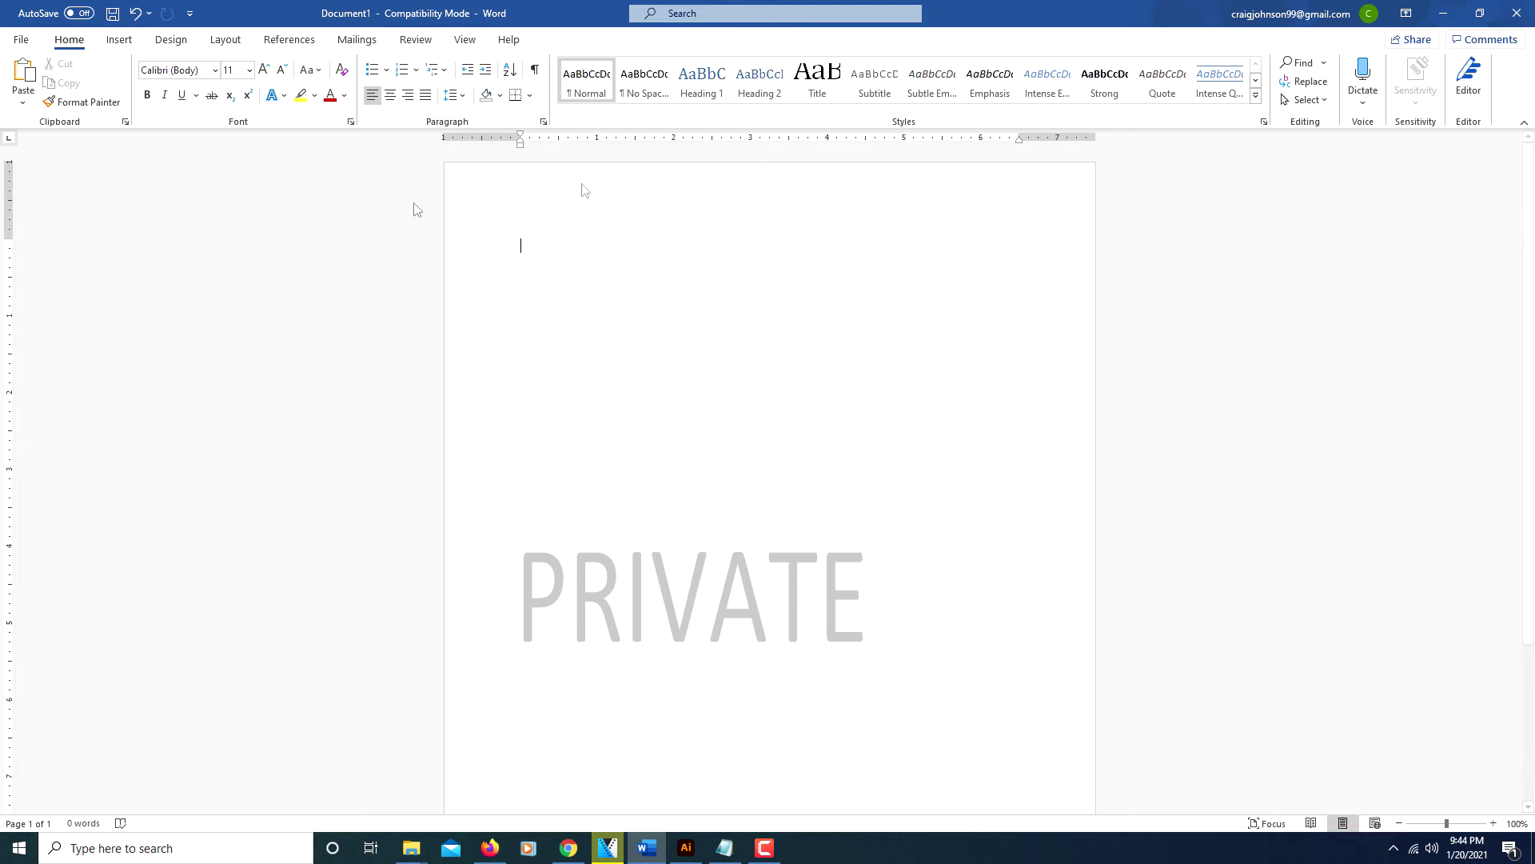
Remove the PRIVATE watermark and reopen the Watermark gallery
left_click(171, 39)
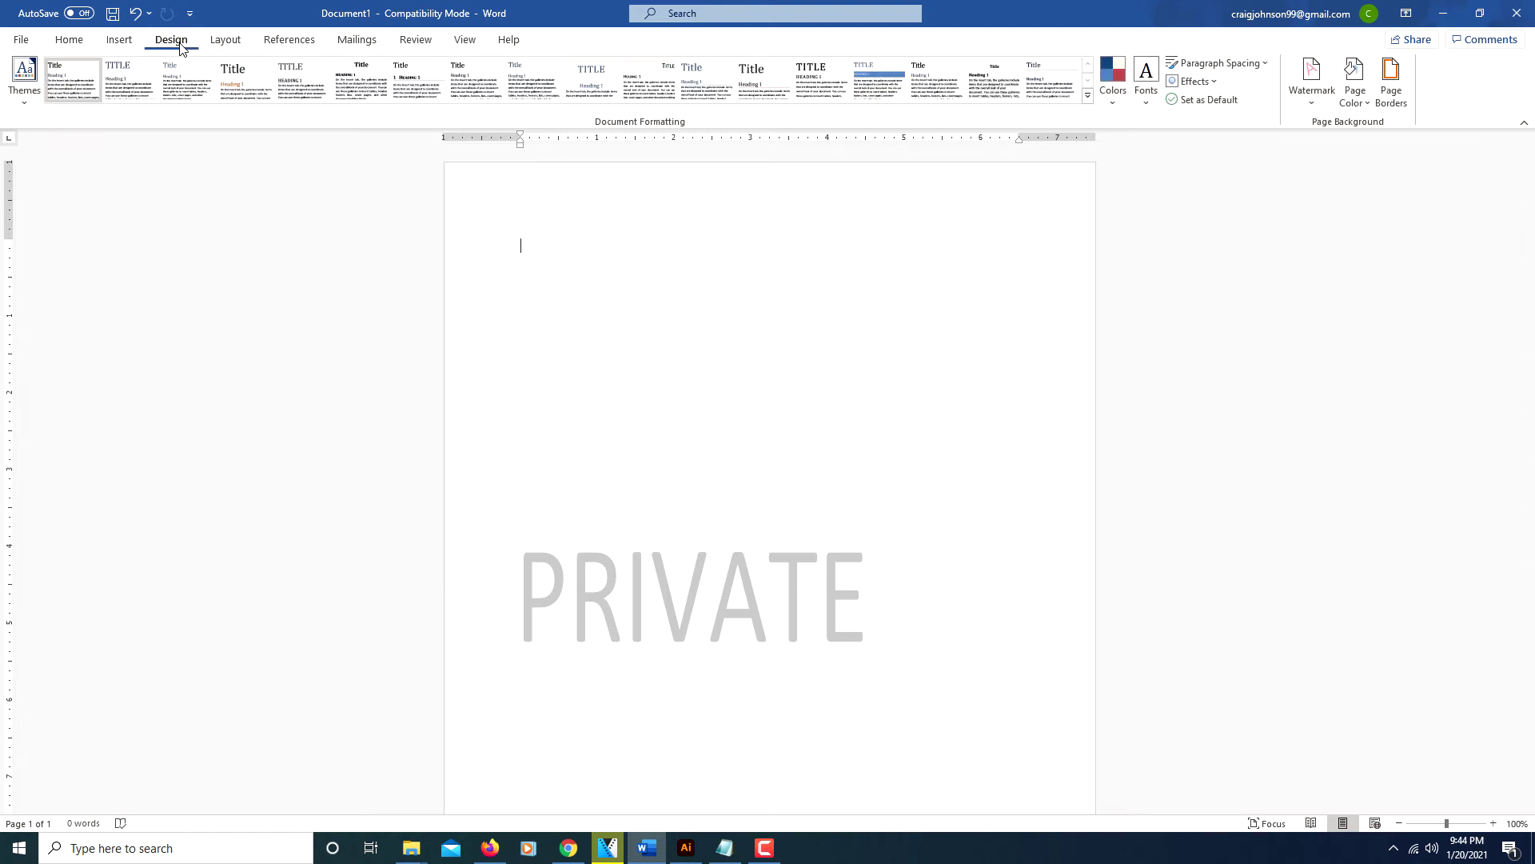
left_click(1308, 100)
left_click(1254, 658)
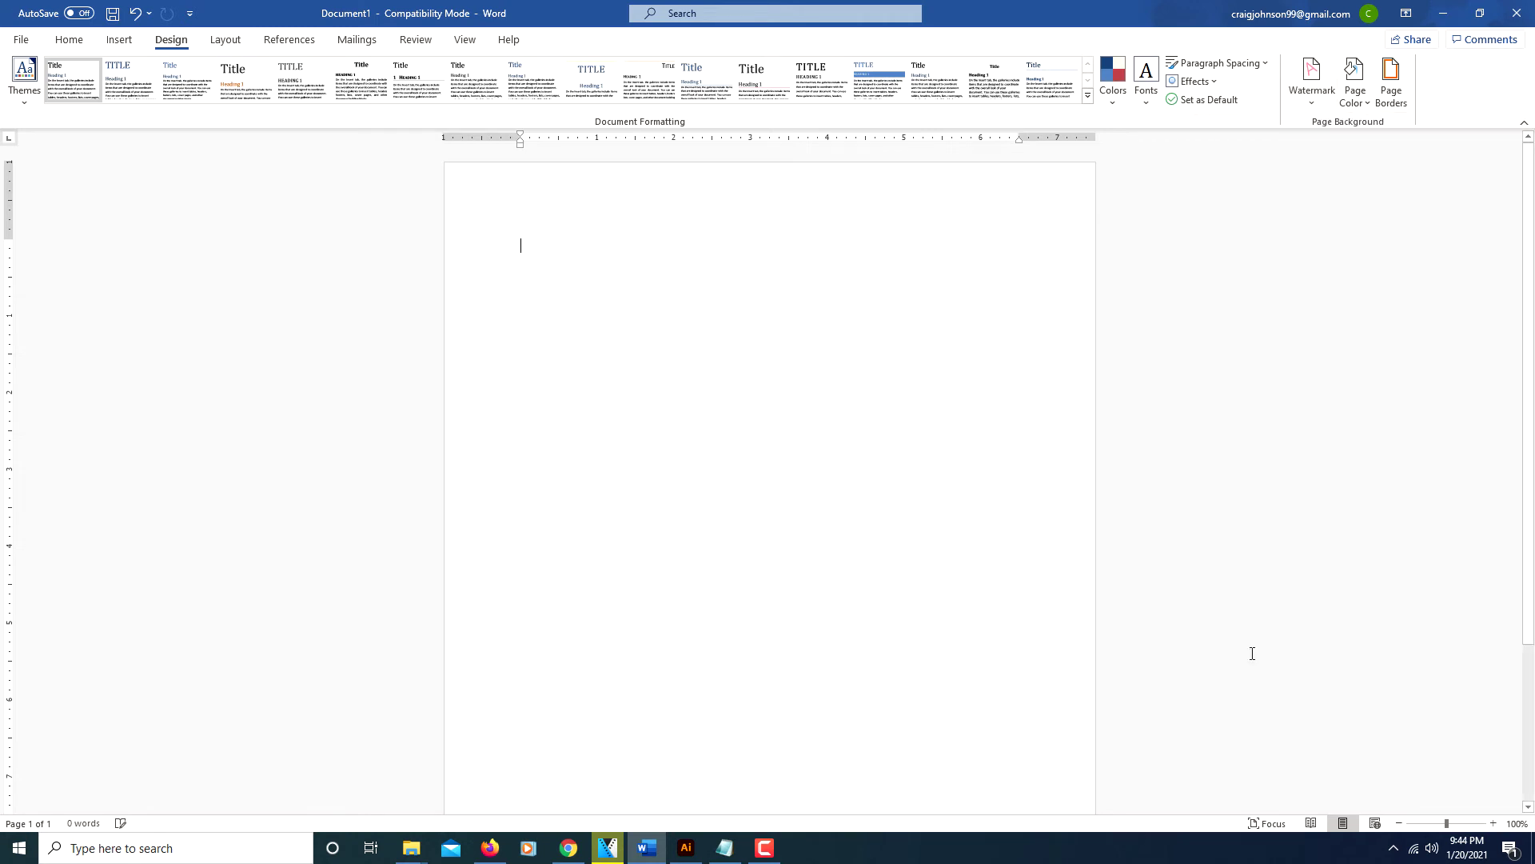
left_click(1311, 94)
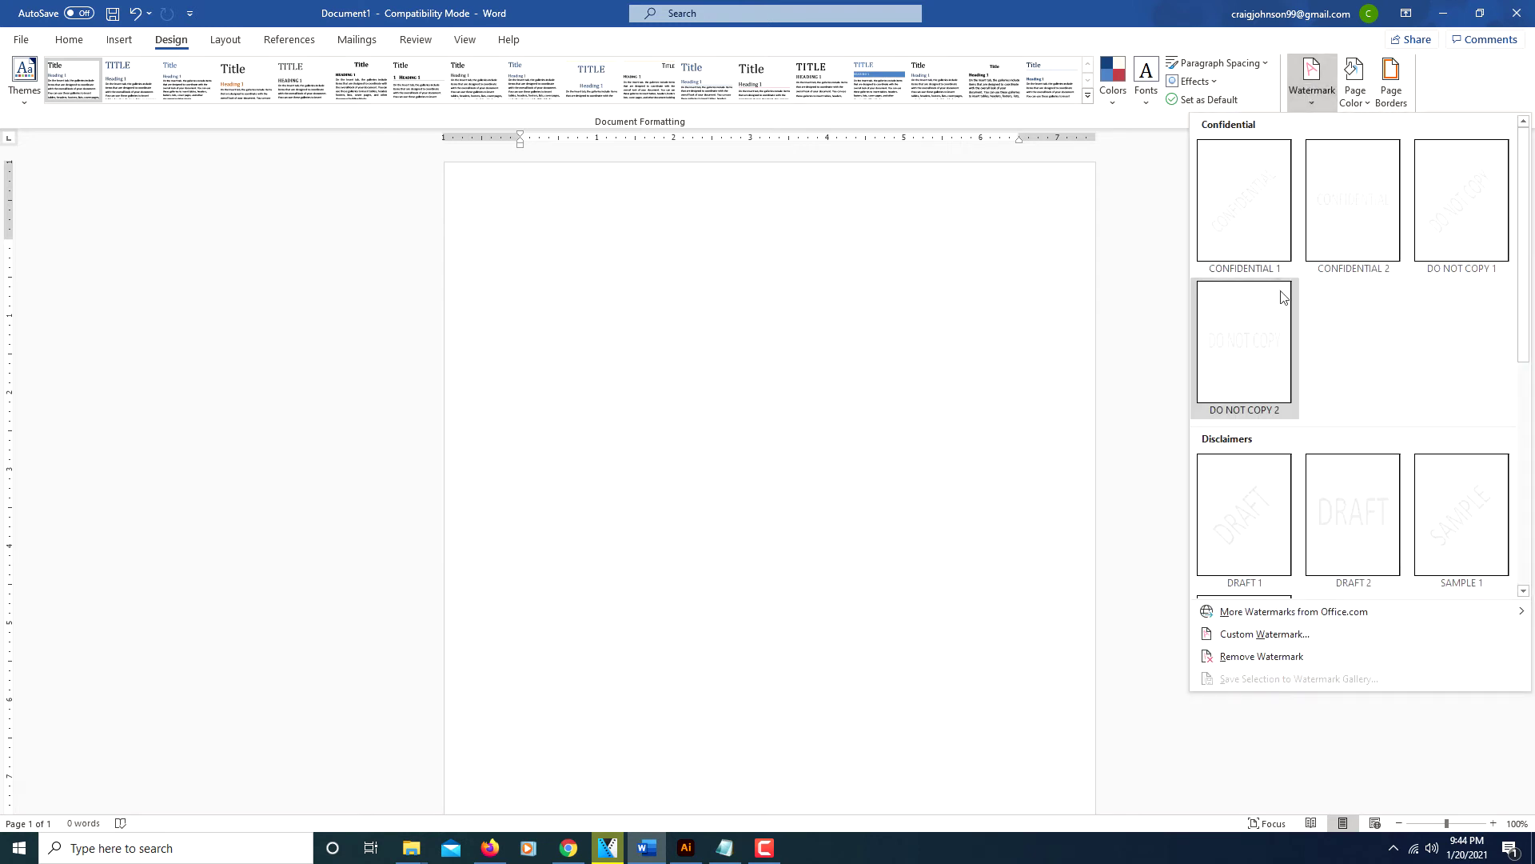
Apply No-Rest-LOGO.png from file as a washed-out picture watermark
left_click(1248, 636)
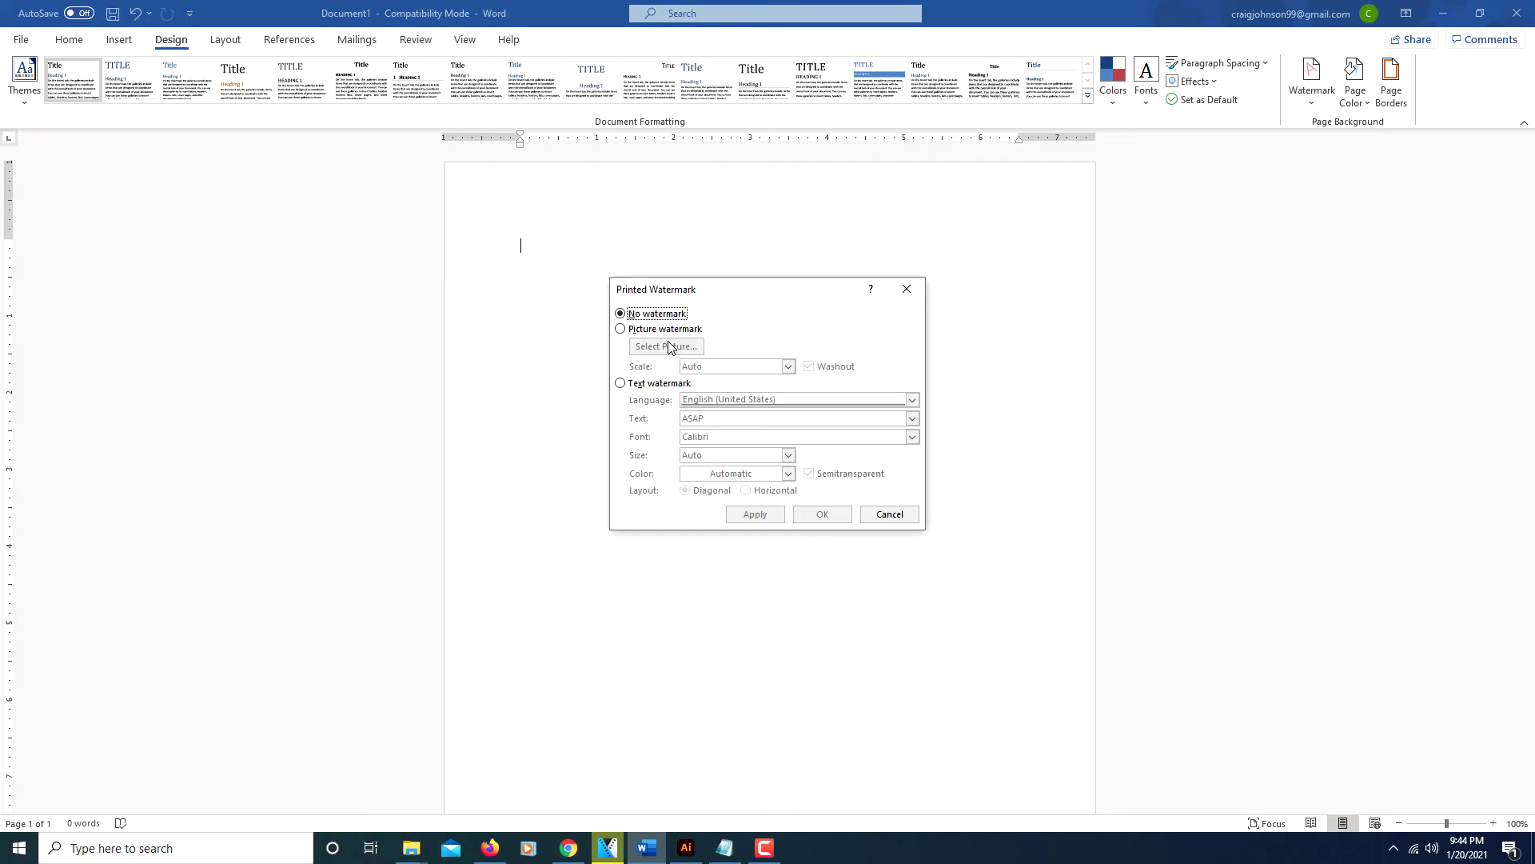
left_click(619, 330)
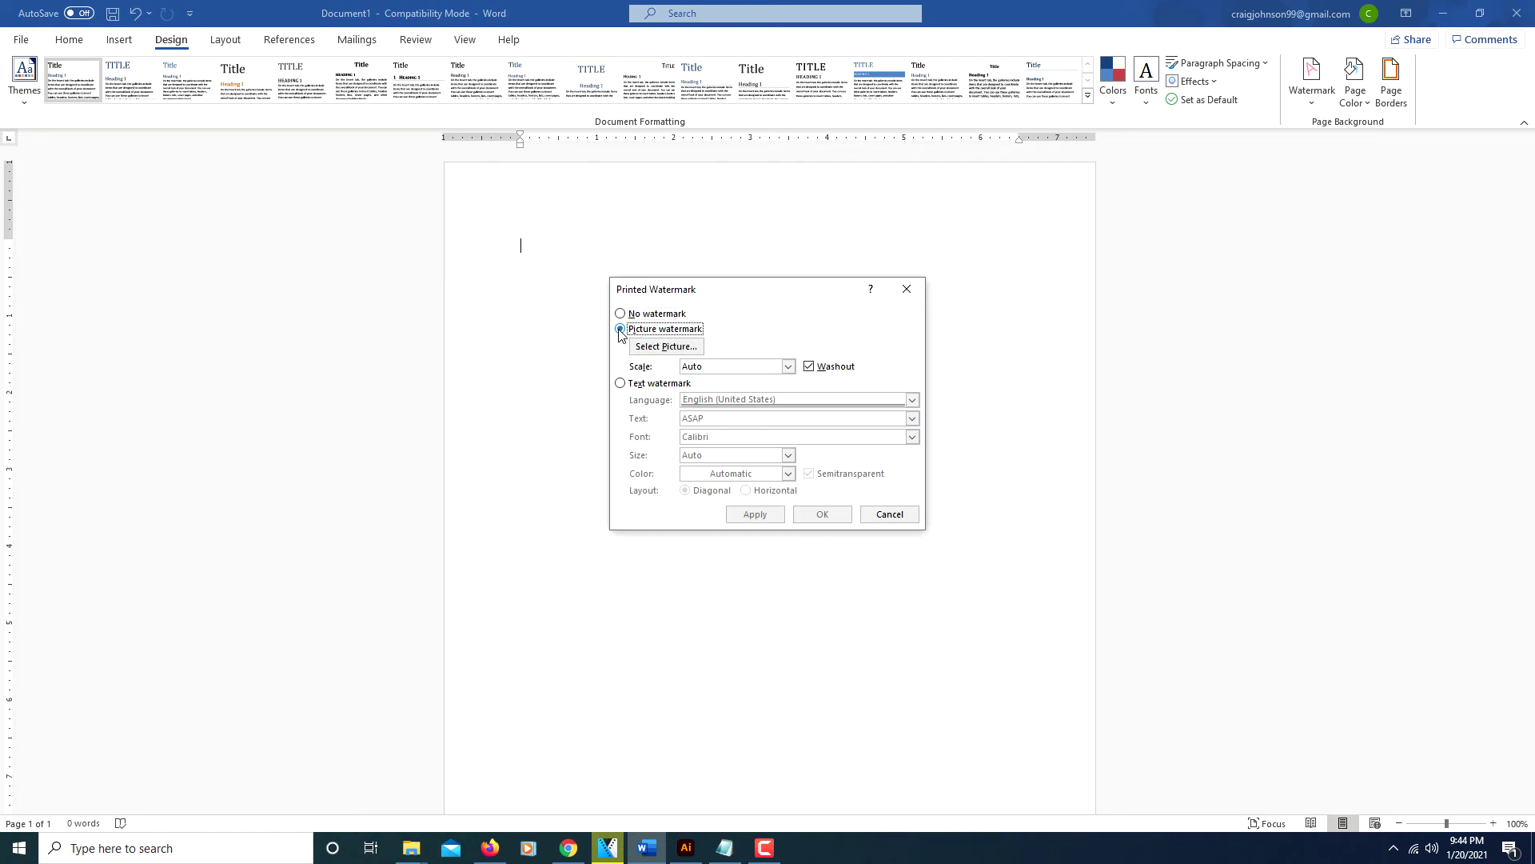
left_click(662, 346)
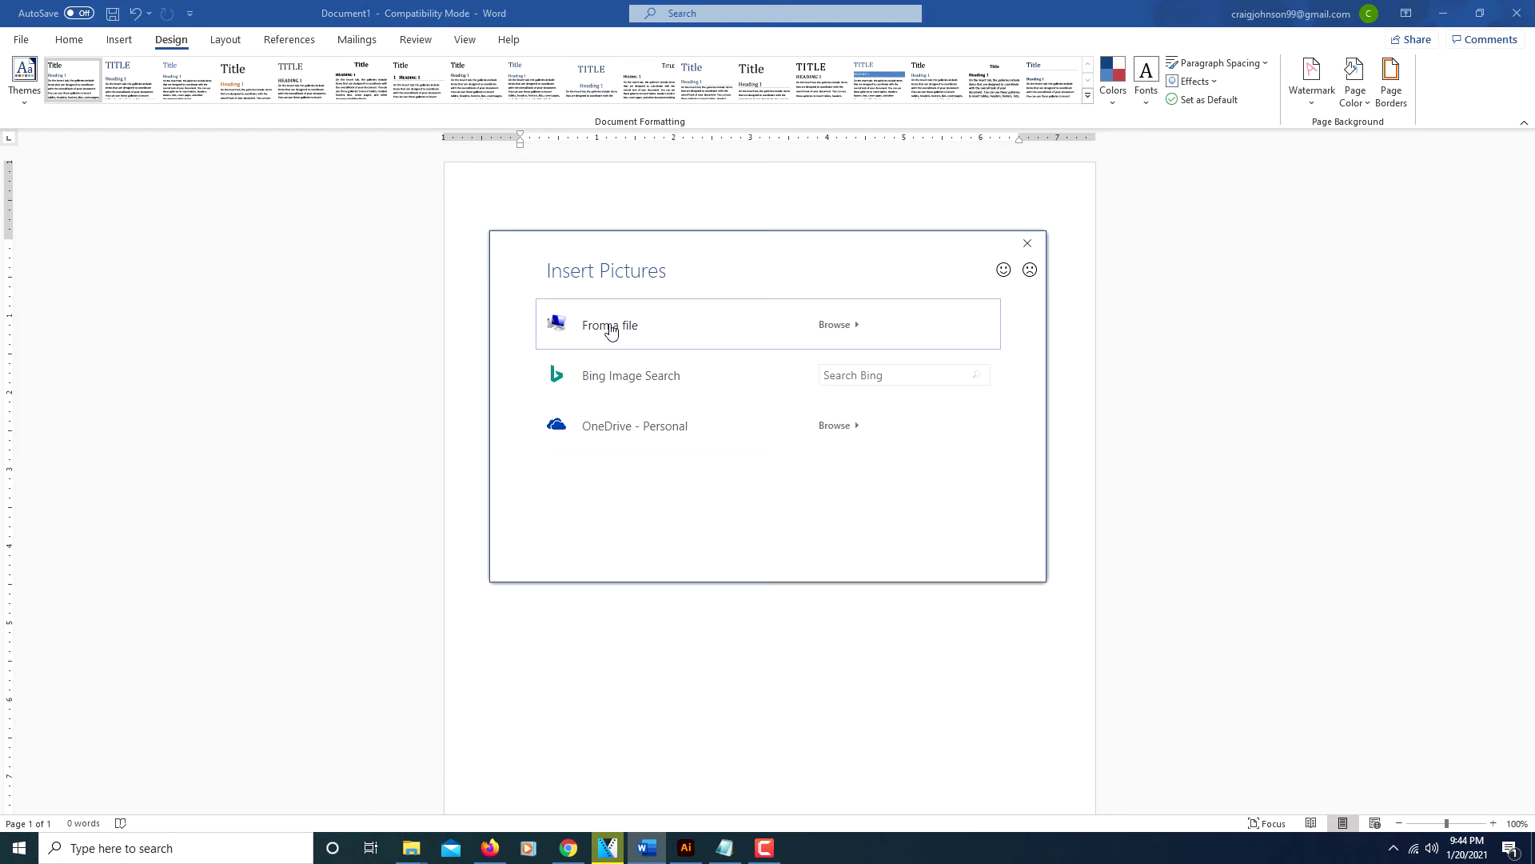
left_click(611, 327)
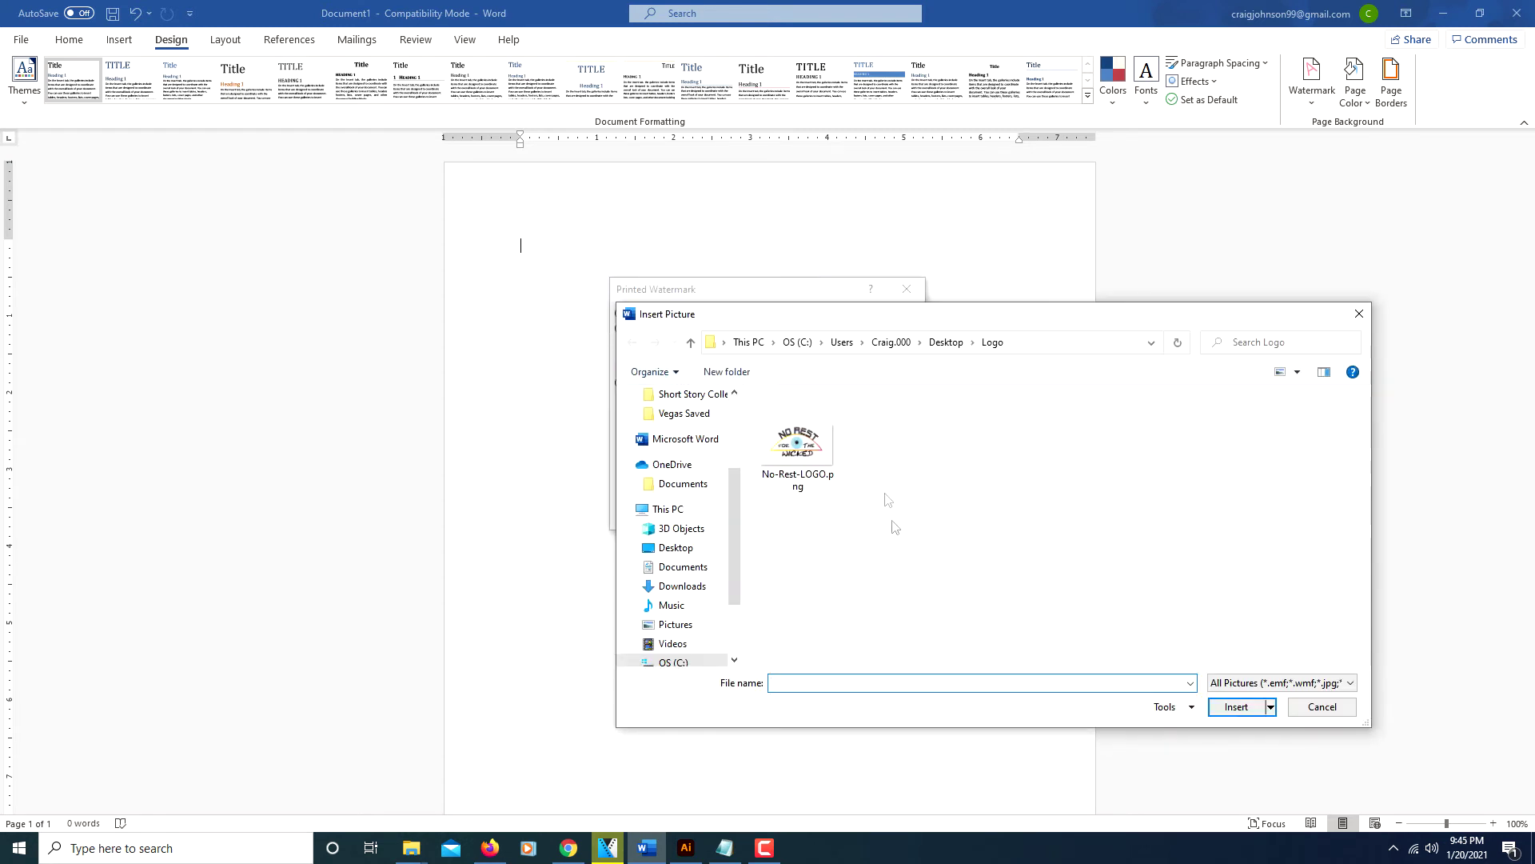
left_click(807, 456)
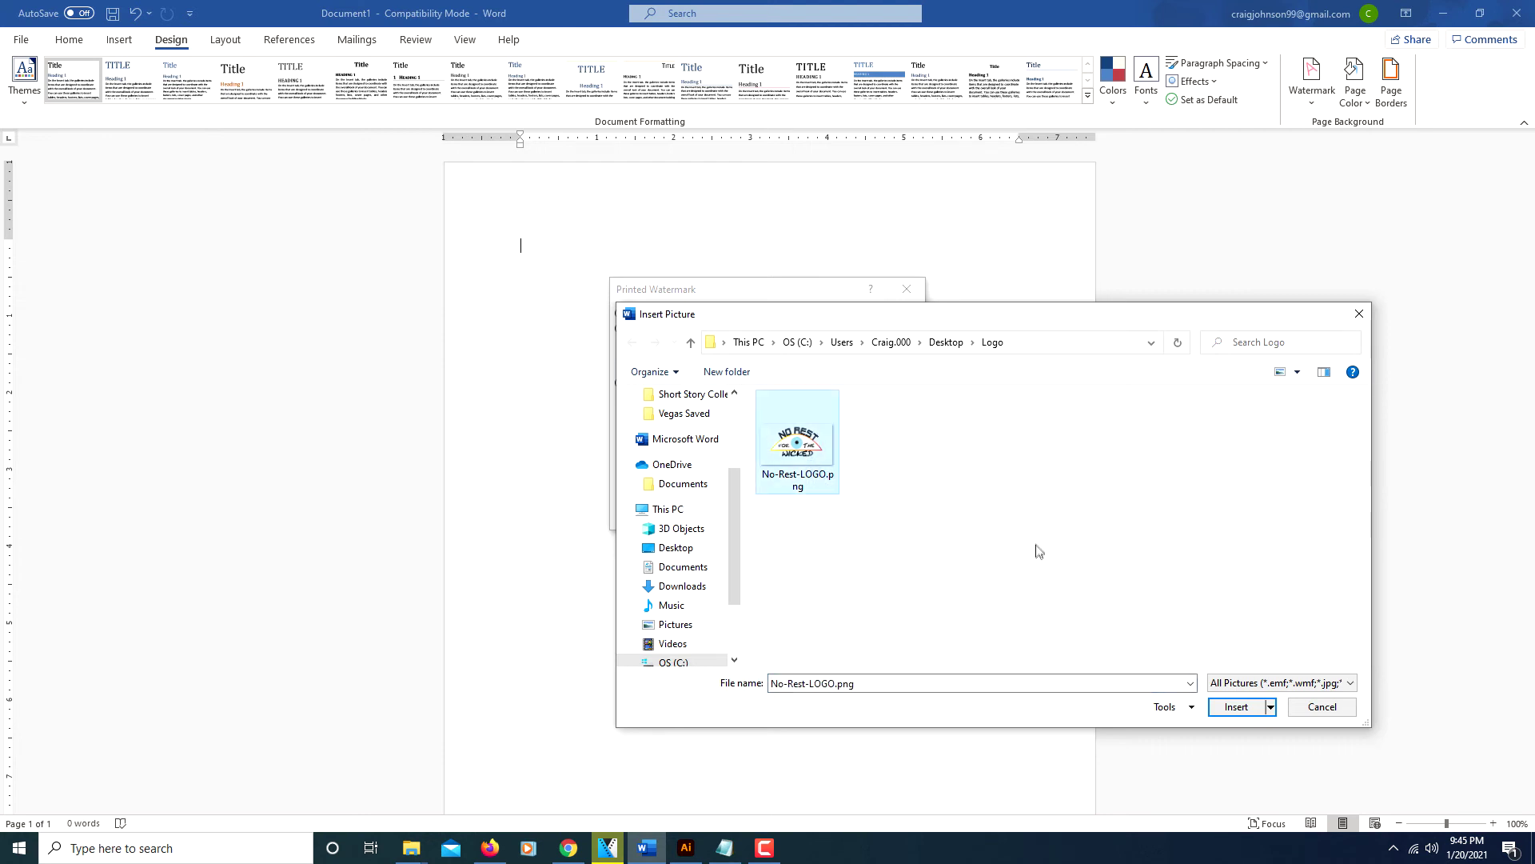
left_click(1237, 707)
left_click(1237, 706)
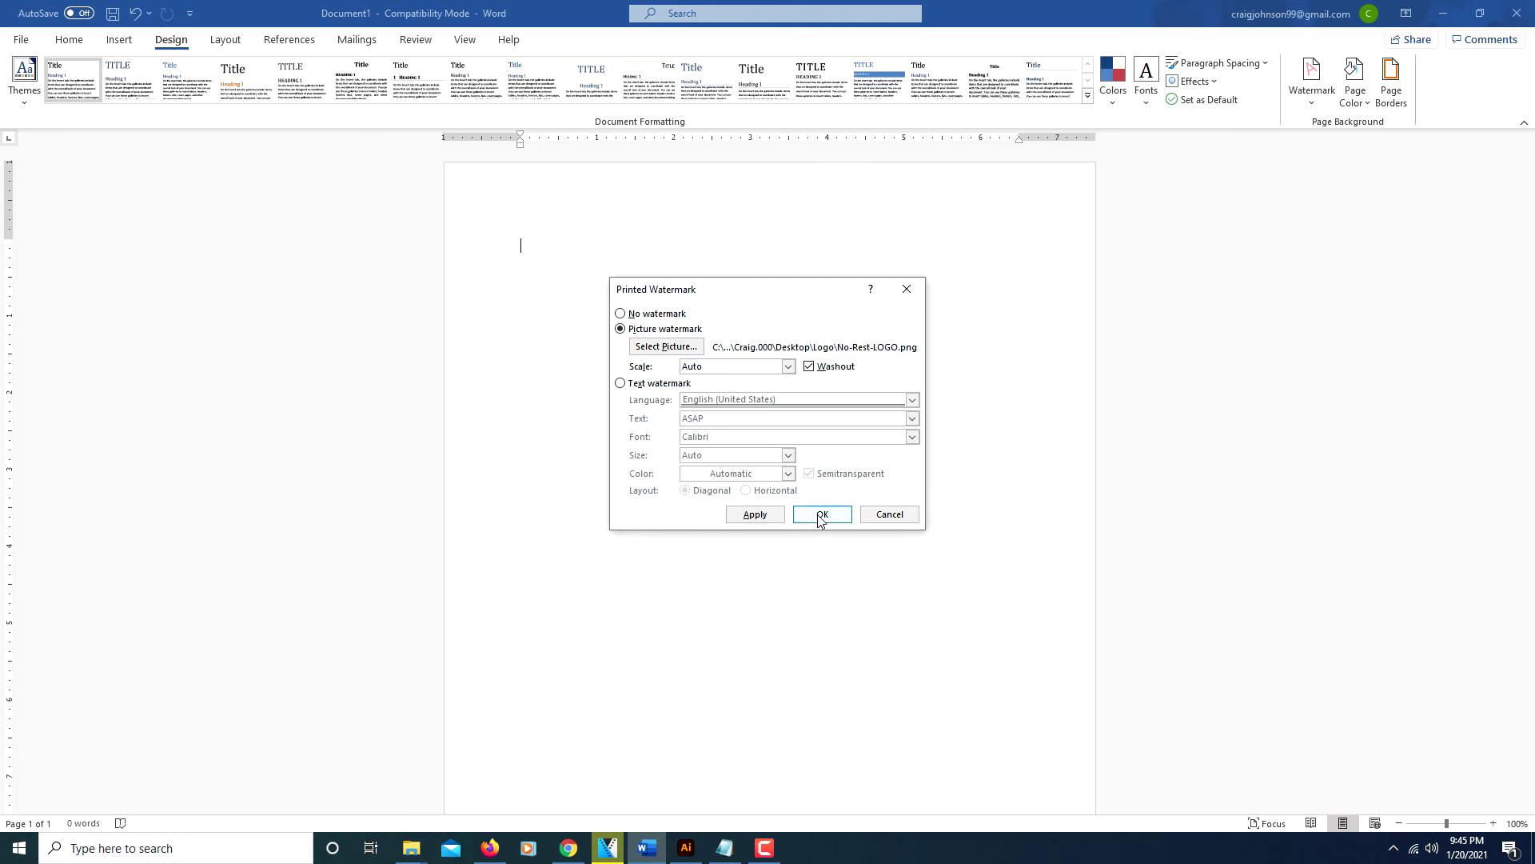
left_click(815, 514)
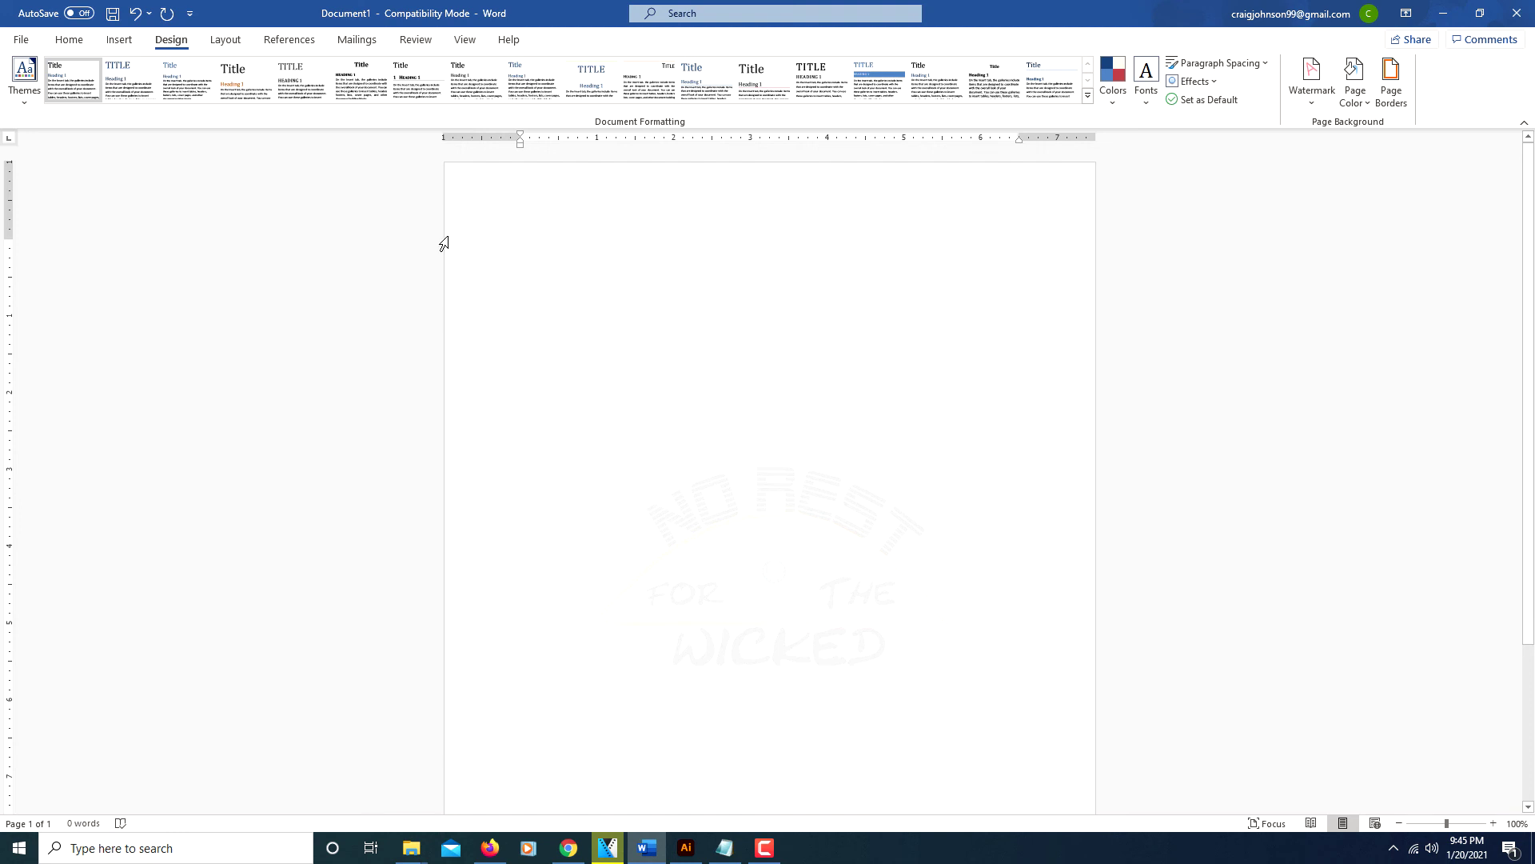
Enlarge the logo watermark to nearly full page width and drag it to centre
double_click(652, 196)
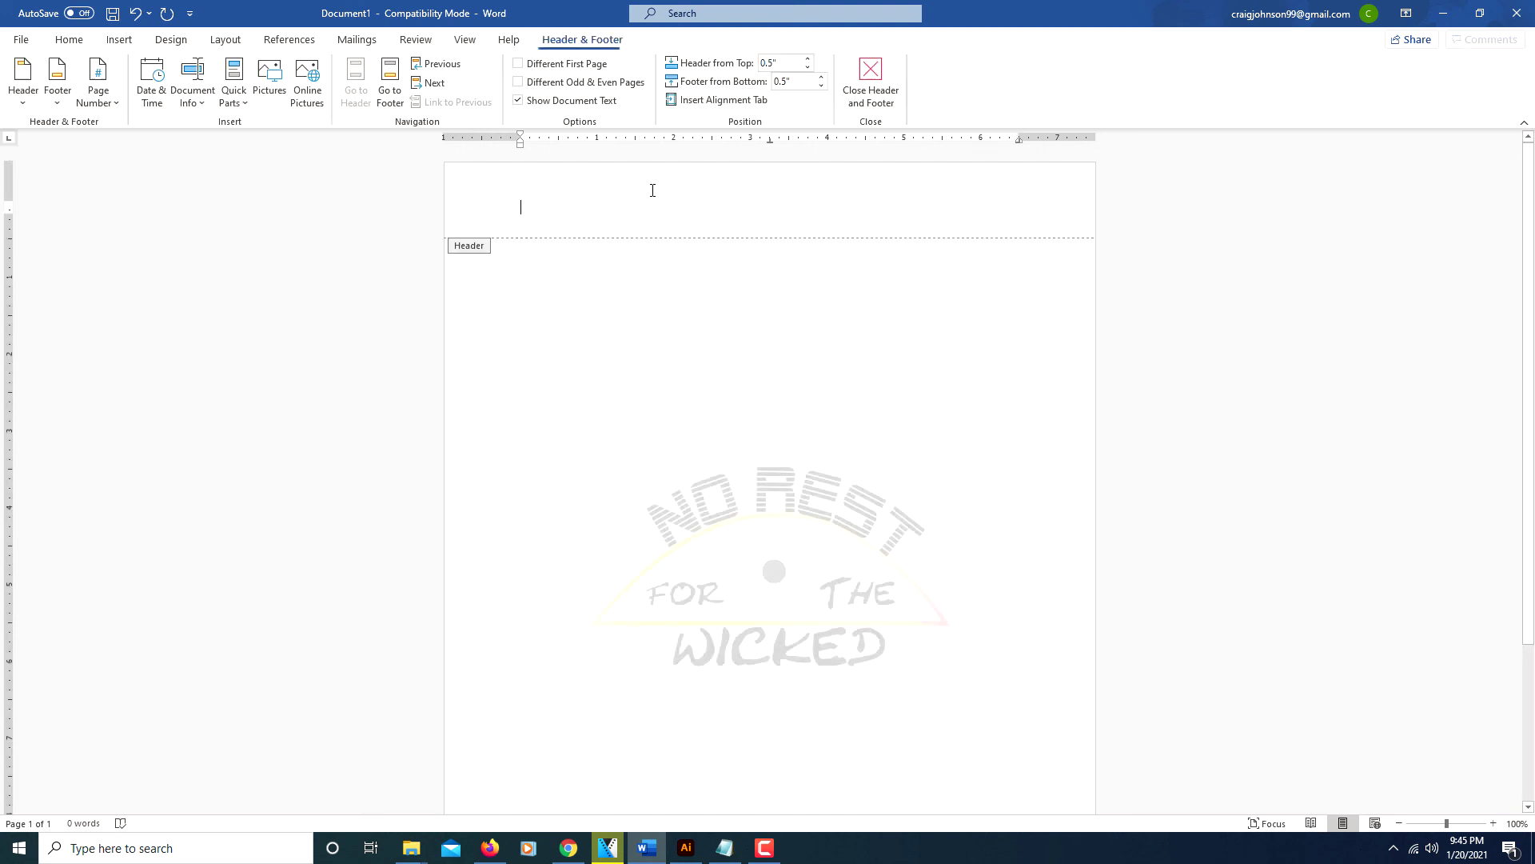
left_click(848, 582)
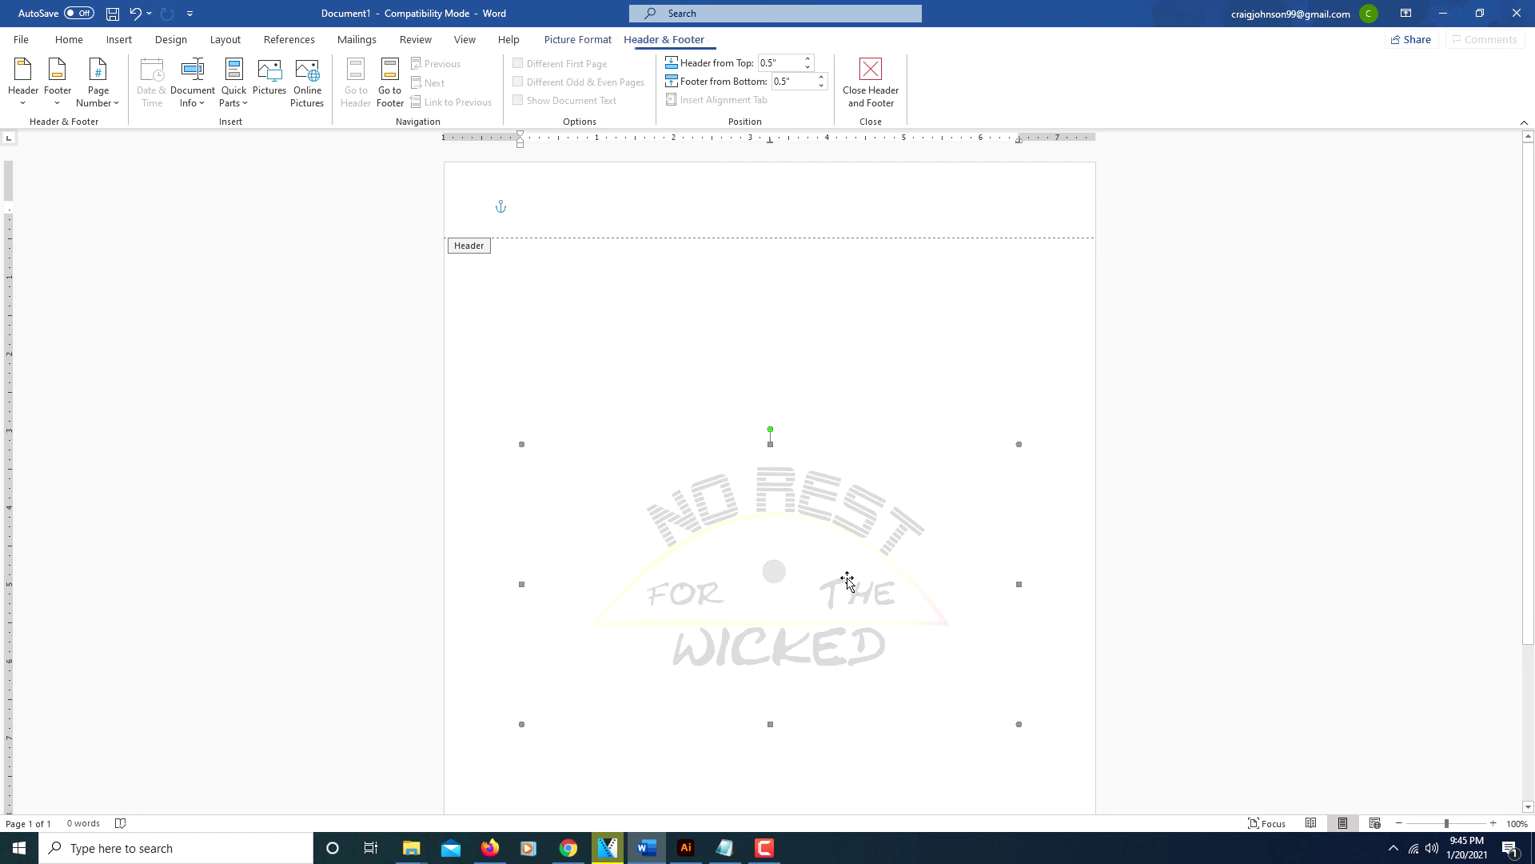
left_click_drag(1020, 444, 1123, 304)
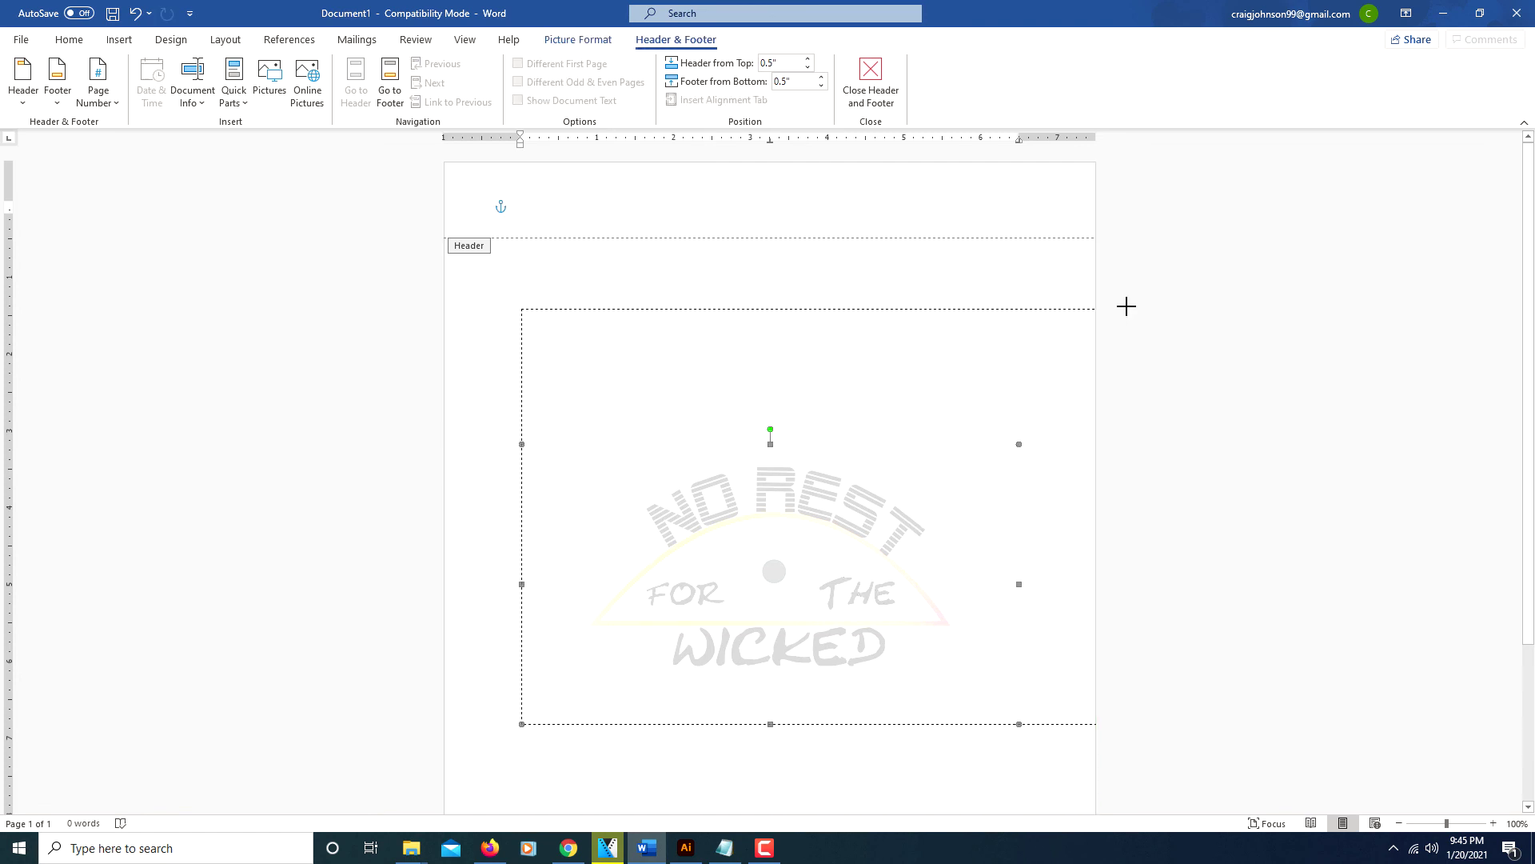
left_click_drag(843, 459, 816, 566)
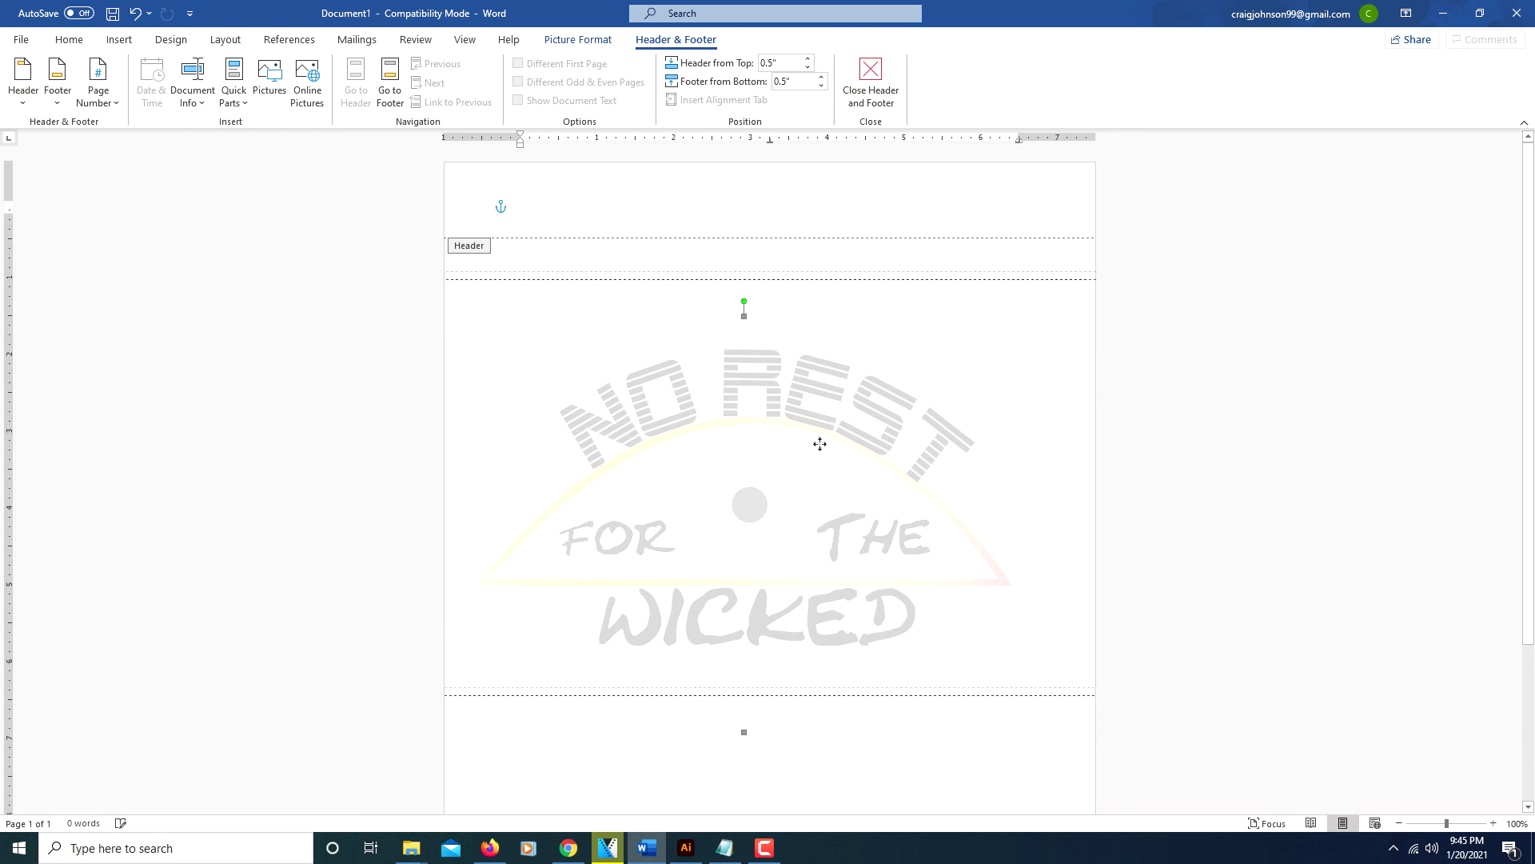